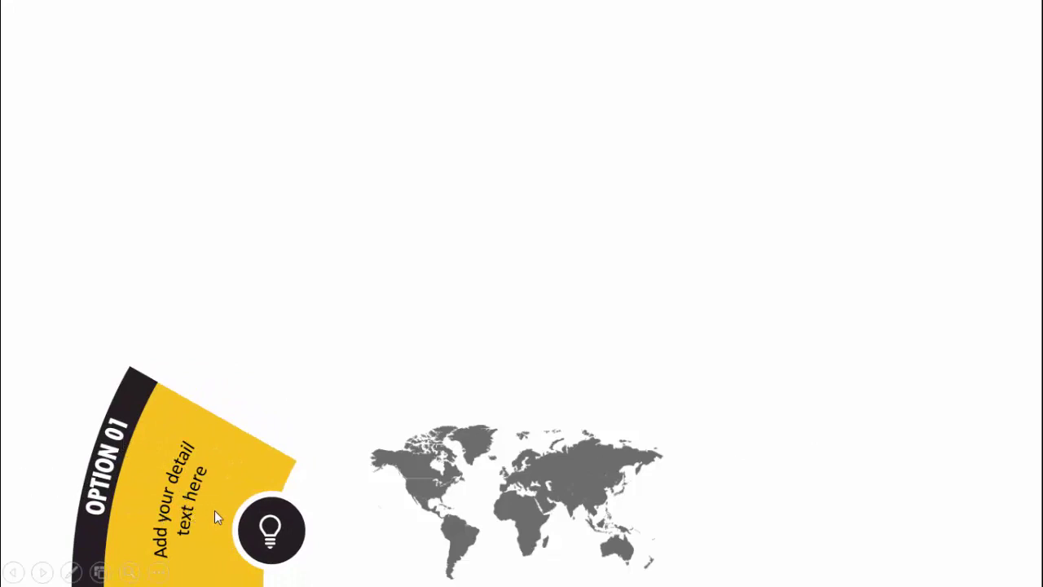
- Advance through the animated six-option semicircle infographic slides to the end of the show
{"action": "left_click", "coordinate": [738, 446]}
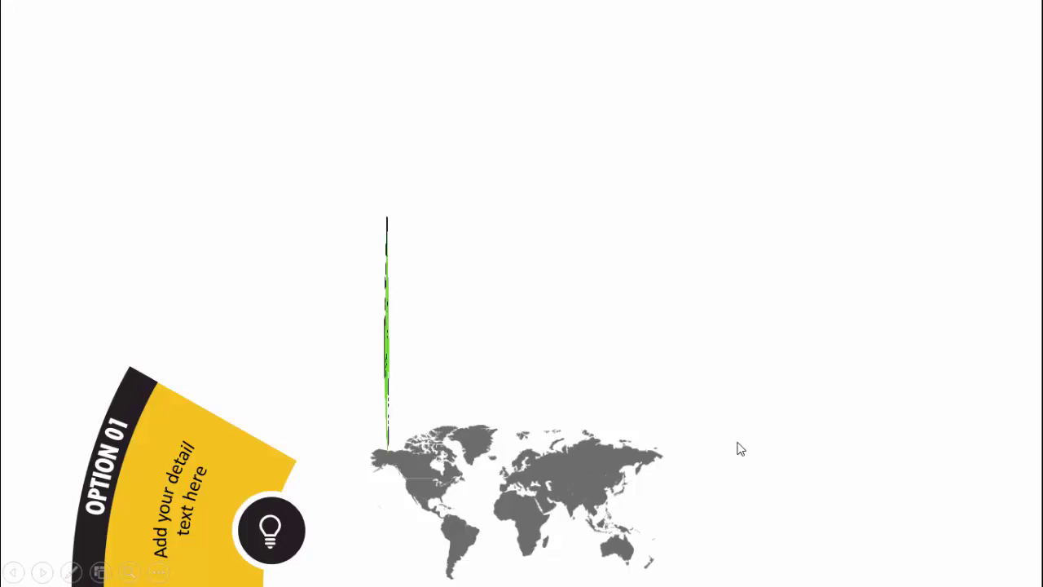
{"action": "left_click", "coordinate": [908, 433]}
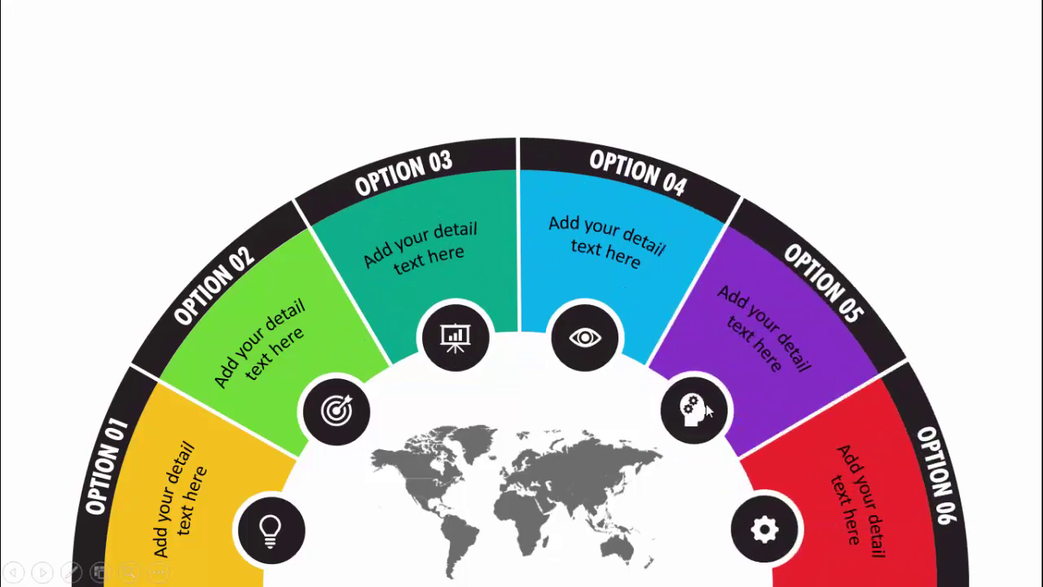
{"action": "left_click", "coordinate": [842, 236]}
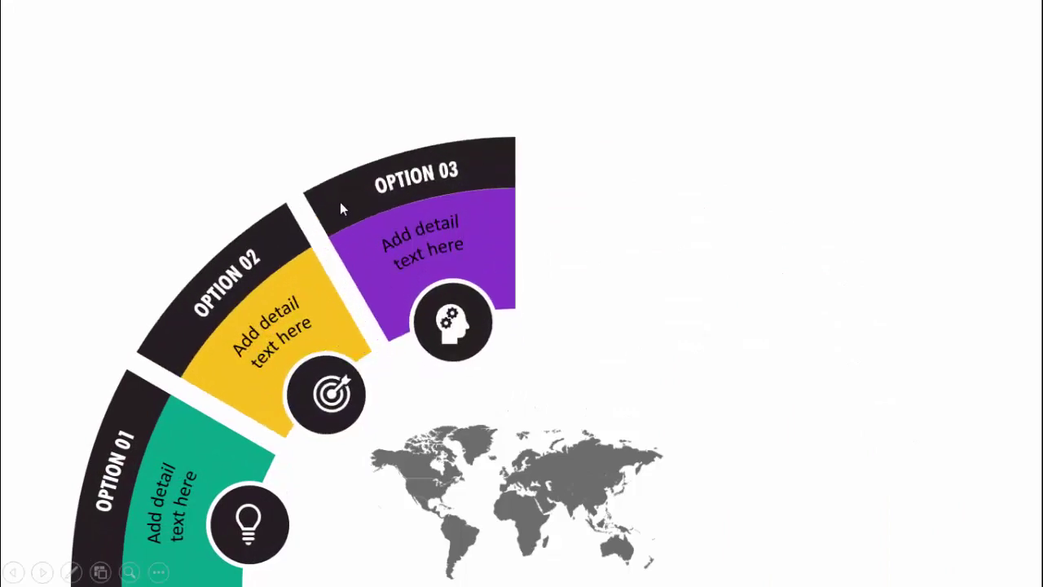
{"action": "left_click", "coordinate": [786, 386]}
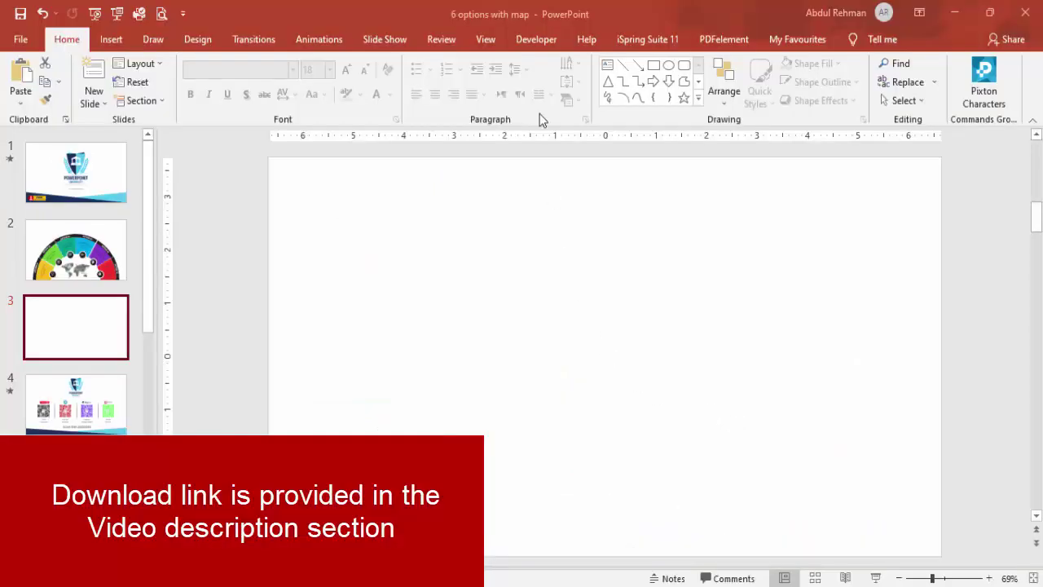
- Turn on the Guides and insert a Circle: Hollow donut sized 11.5" by 11.5"
{"action": "left_click", "coordinate": [486, 39]}
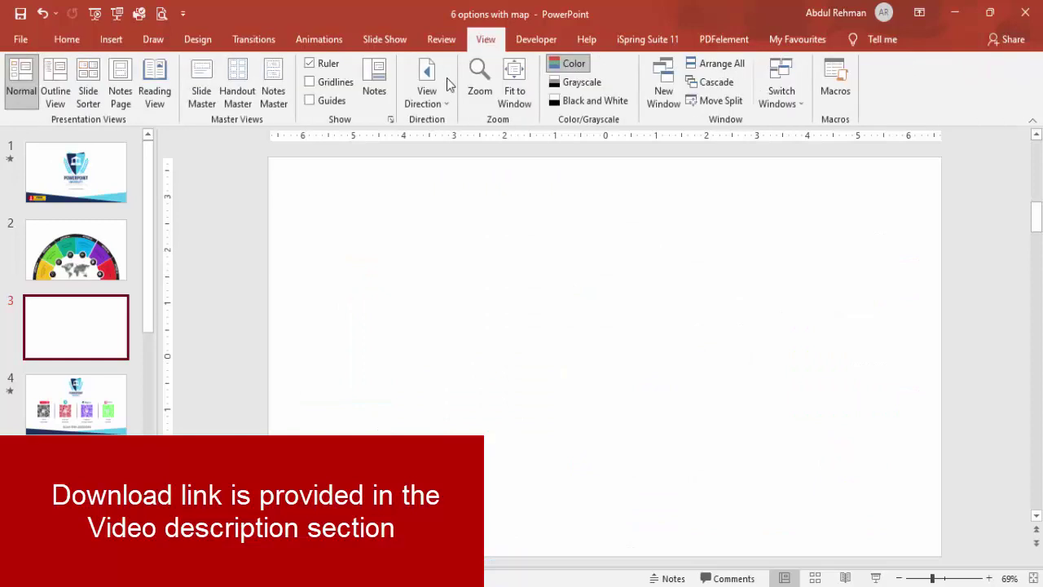
{"action": "left_click", "coordinate": [333, 105]}
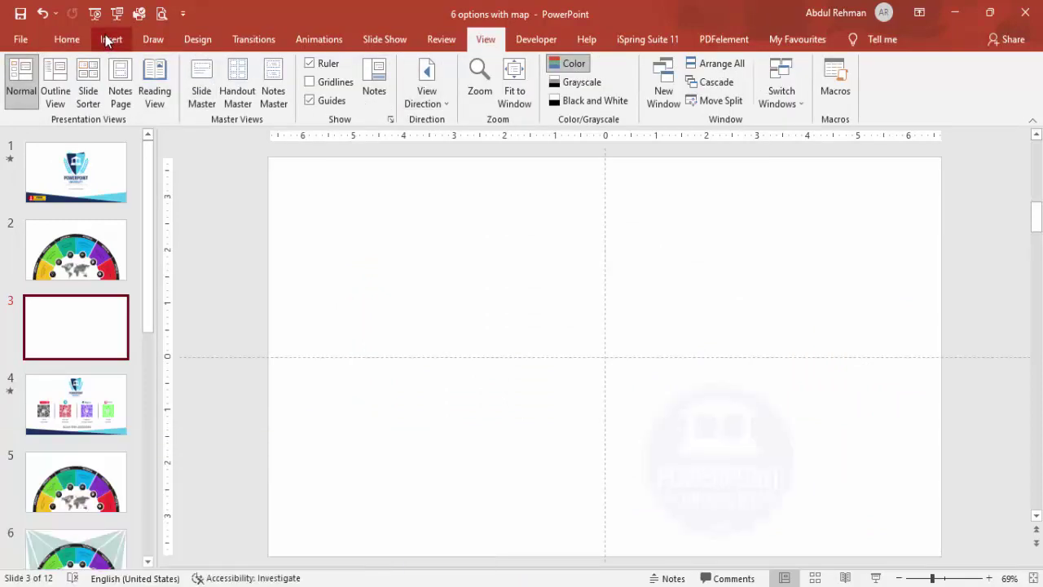
{"action": "left_click", "coordinate": [109, 38]}
{"action": "left_click", "coordinate": [245, 81]}
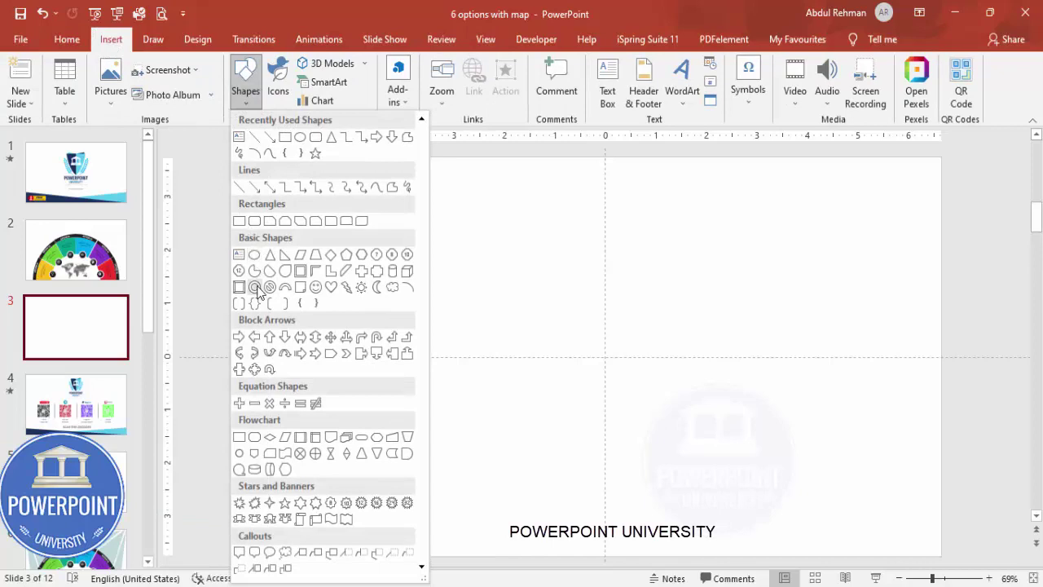
{"action": "left_click", "coordinate": [255, 287]}
{"action": "left_click", "coordinate": [584, 356]}
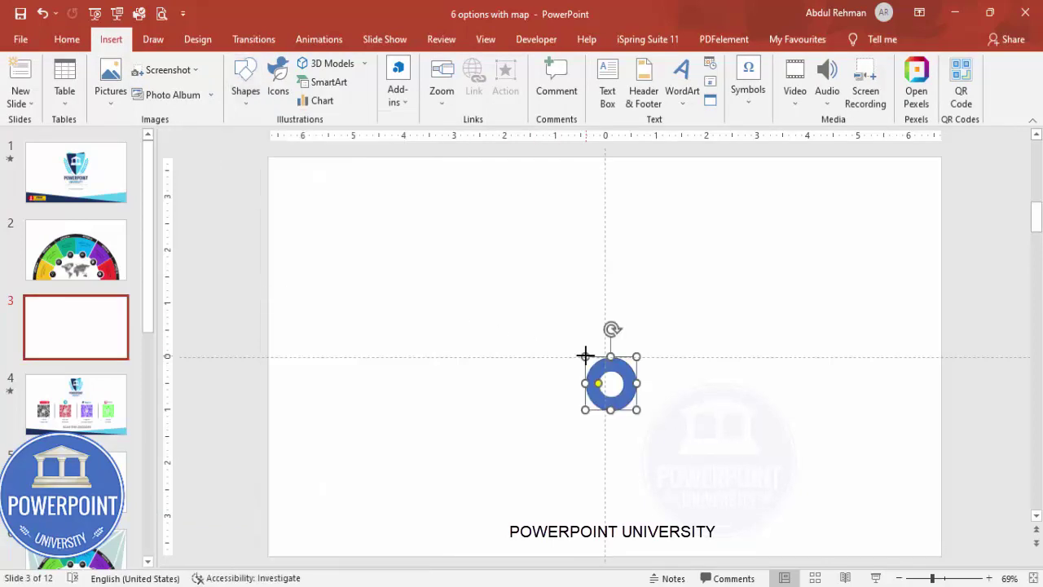
{"action": "left_click", "coordinate": [957, 71]}
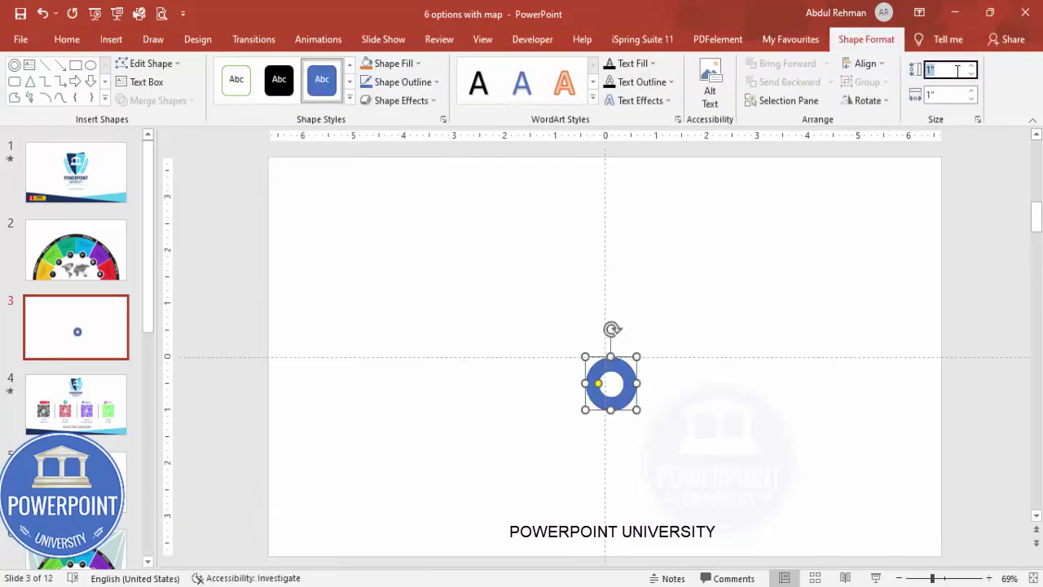
{"action": "type", "text": "11.5"}
{"action": "left_click", "coordinate": [938, 96]}
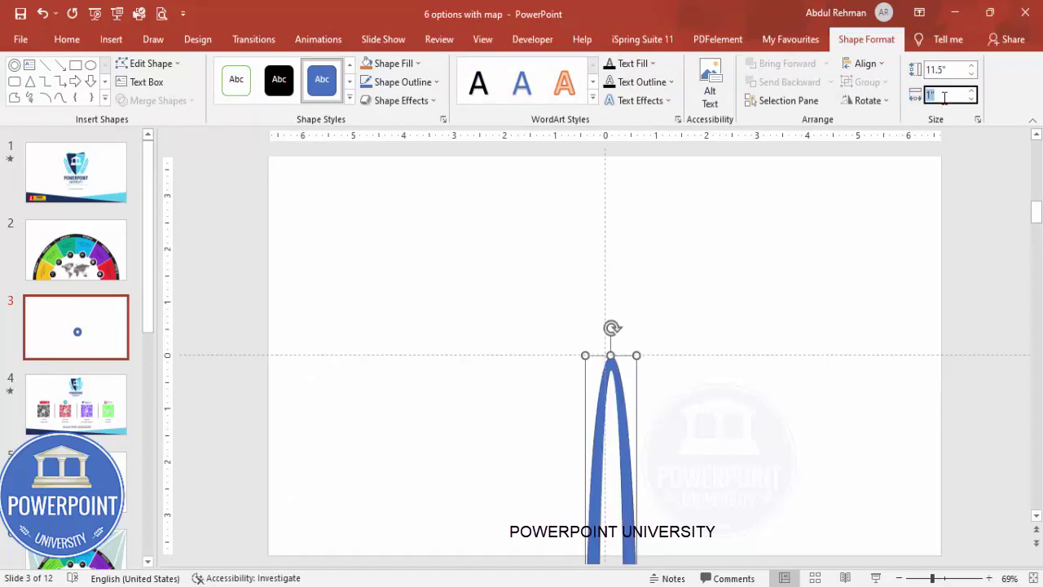
{"action": "key", "text": "Return"}
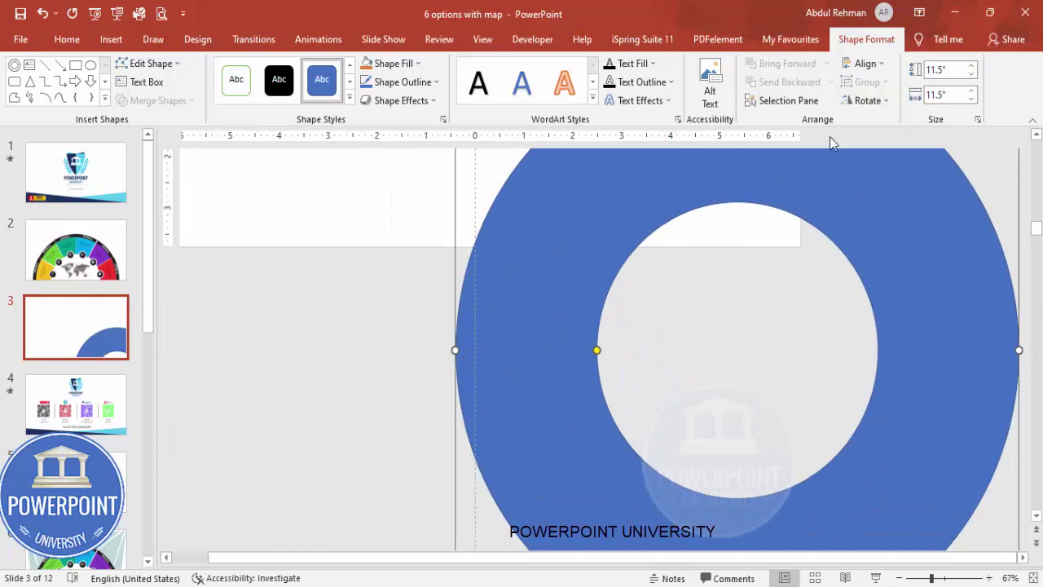
- Centre the donut on the guides so it straddles the slide's bottom edge as an arch
{"action": "left_click_drag", "start_coordinate": [886, 309], "coordinate": [647, 245]}
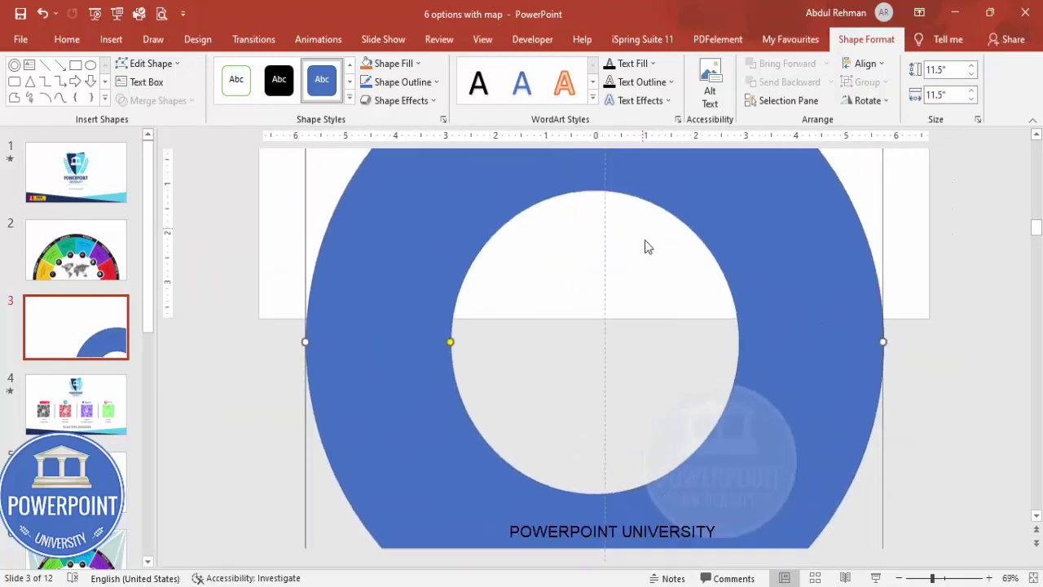
{"action": "left_click_drag", "start_coordinate": [787, 377], "coordinate": [787, 356]}
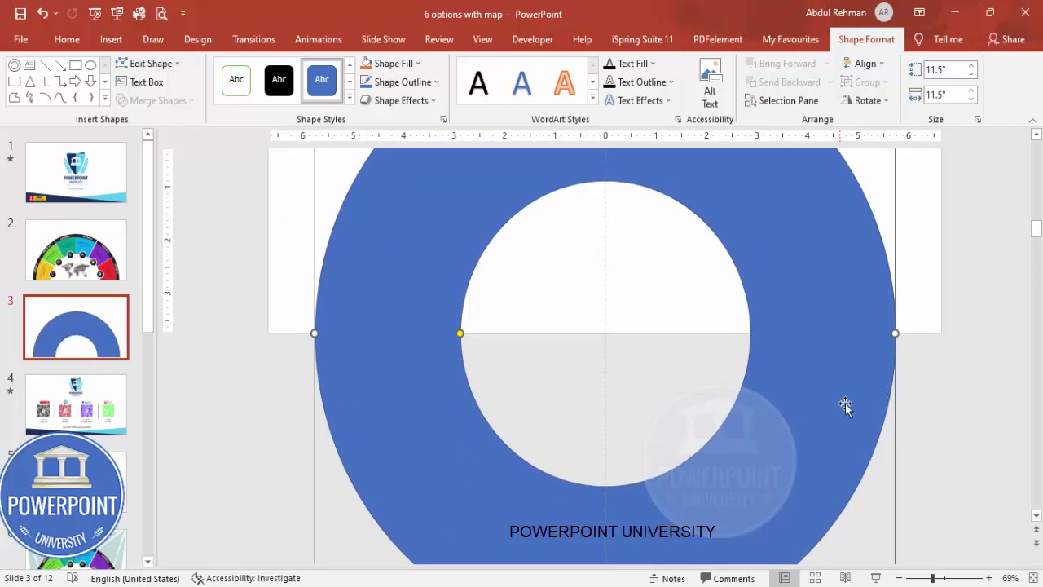
{"action": "scroll", "coordinate": [901, 423], "scroll_direction": "up", "scroll_amount": 1}
{"action": "scroll", "coordinate": [889, 411], "scroll_direction": "up", "scroll_amount": 2}
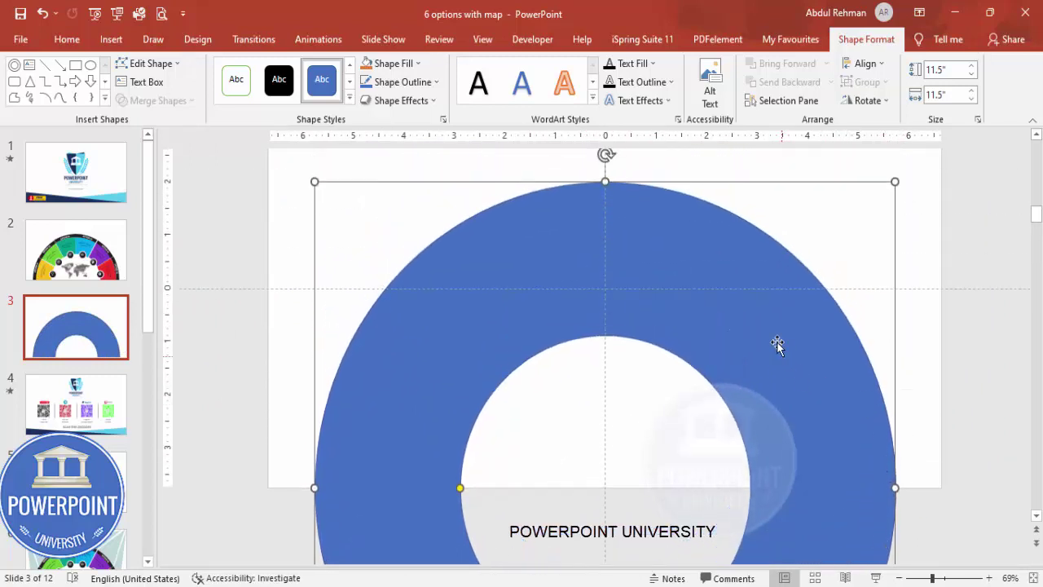
{"action": "left_click_drag", "start_coordinate": [745, 323], "coordinate": [745, 322]}
- Drag the donut's adjustment handle to thin the ring and enlarge its hole
{"action": "left_click_drag", "start_coordinate": [461, 489], "coordinate": [424, 494]}
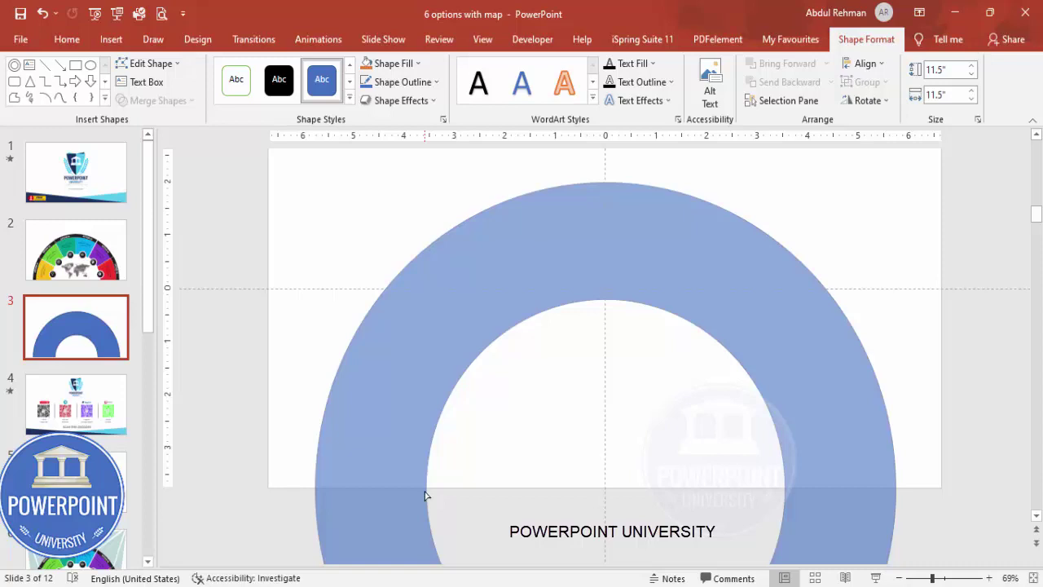
{"action": "left_click_drag", "start_coordinate": [425, 495], "coordinate": [425, 495]}
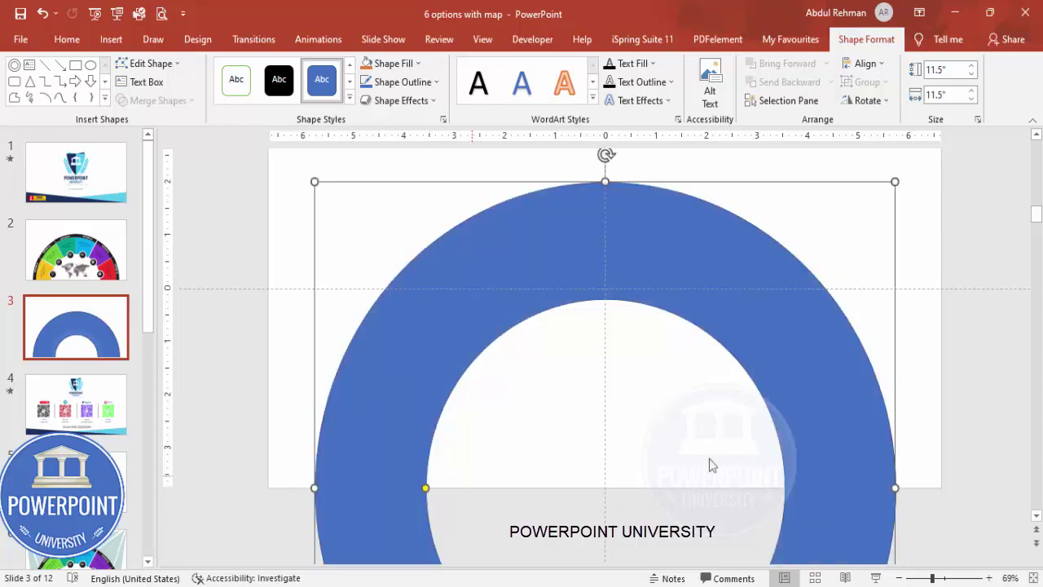
{"action": "left_click", "coordinate": [922, 508]}
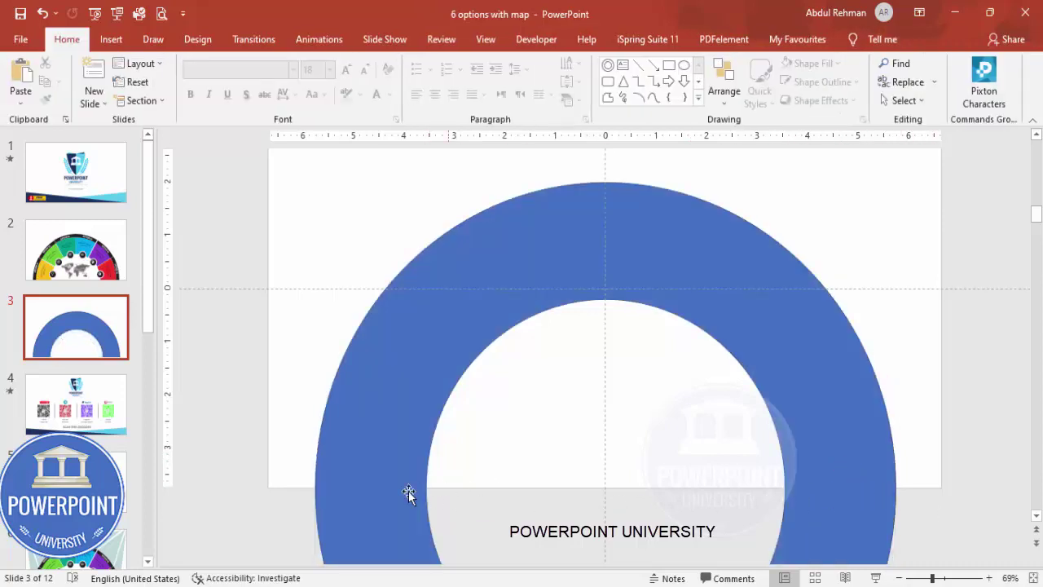
{"action": "left_click", "coordinate": [898, 578]}
{"action": "left_click", "coordinate": [899, 578]}
- Draw a rectangle covering the donut's lower half
{"action": "left_click", "coordinate": [899, 578]}
{"action": "left_click", "coordinate": [899, 578]}
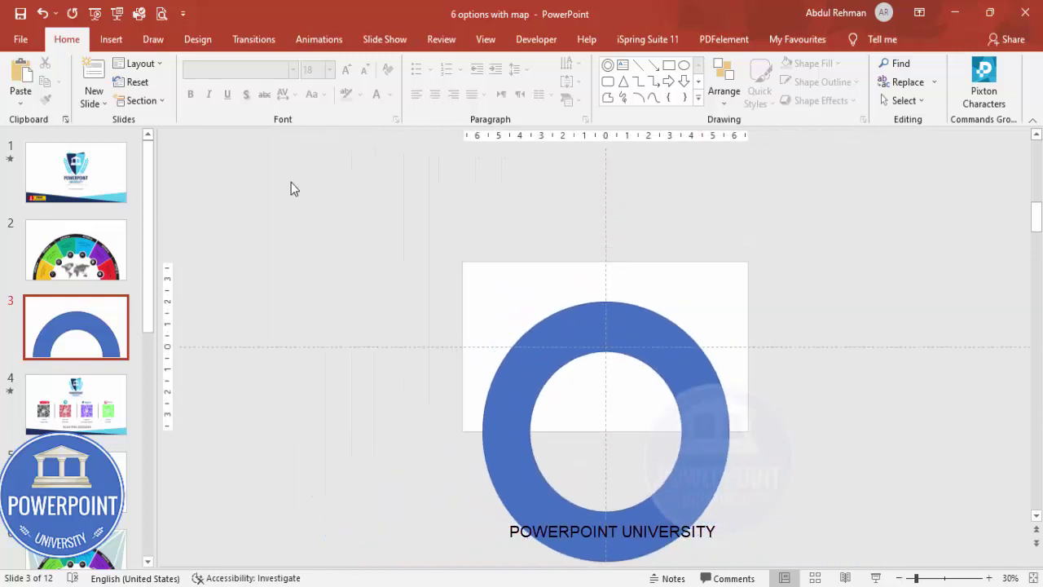
{"action": "left_click", "coordinate": [110, 40]}
{"action": "left_click", "coordinate": [243, 96]}
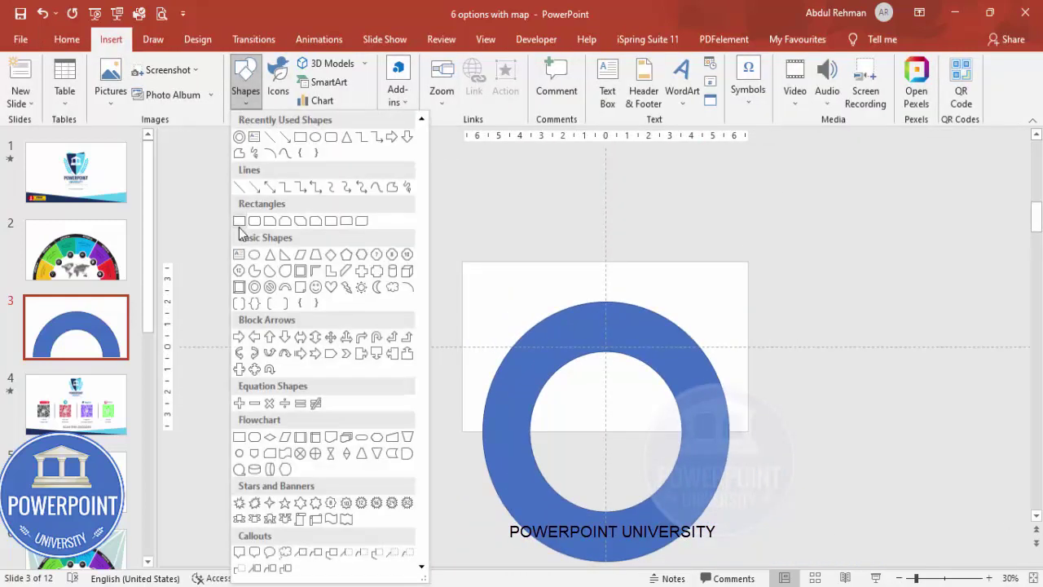
{"action": "left_click", "coordinate": [239, 221]}
{"action": "left_click_drag", "start_coordinate": [463, 433], "coordinate": [787, 576]}
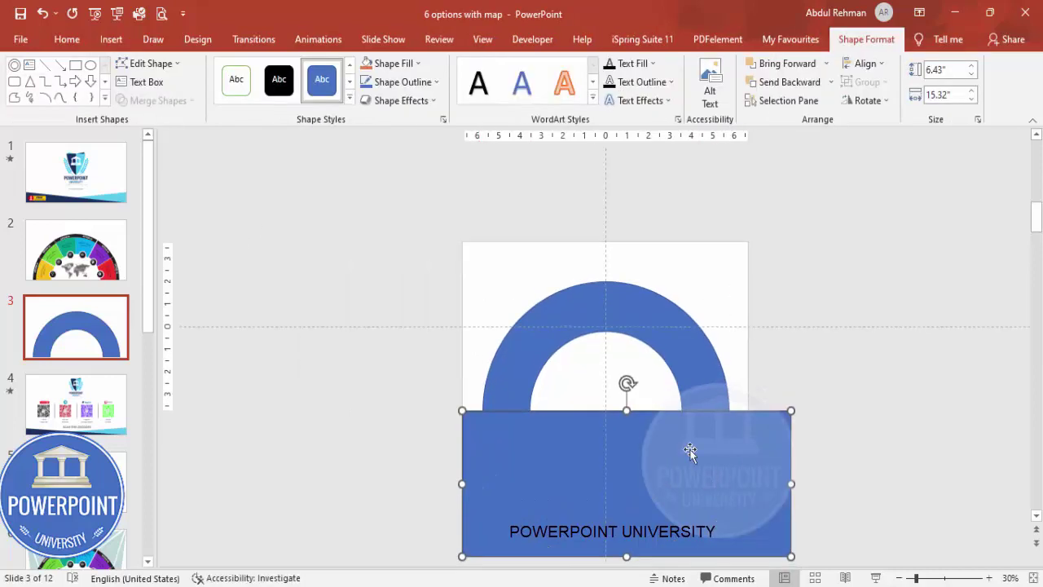
- Subtract the rectangle from the donut with Merge Shapes and set the arch to No Outline
{"action": "left_click", "coordinate": [640, 304]}
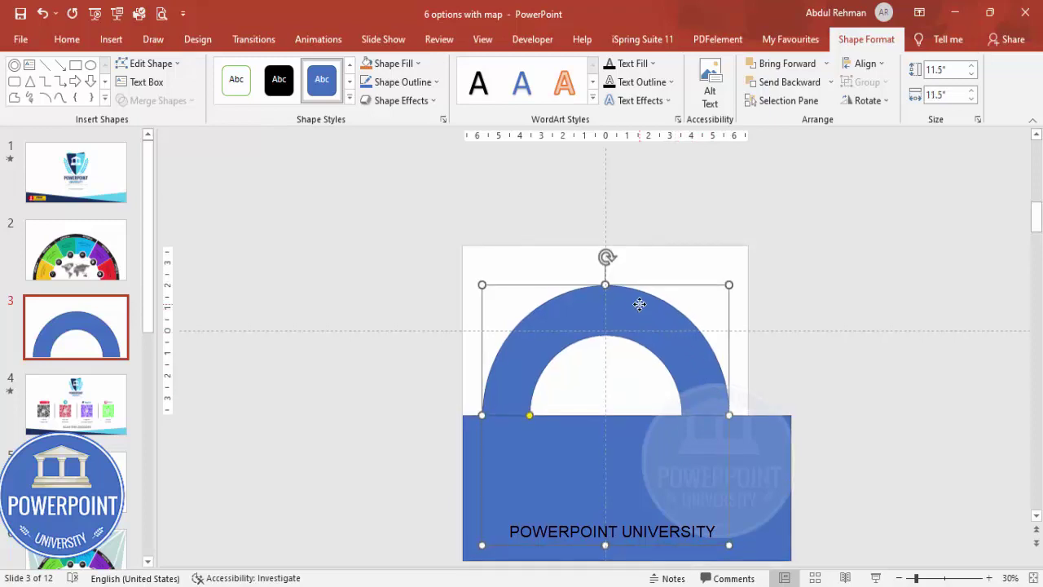
{"action": "left_click", "coordinate": [749, 458], "text": "shift"}
{"action": "left_click", "coordinate": [161, 100]}
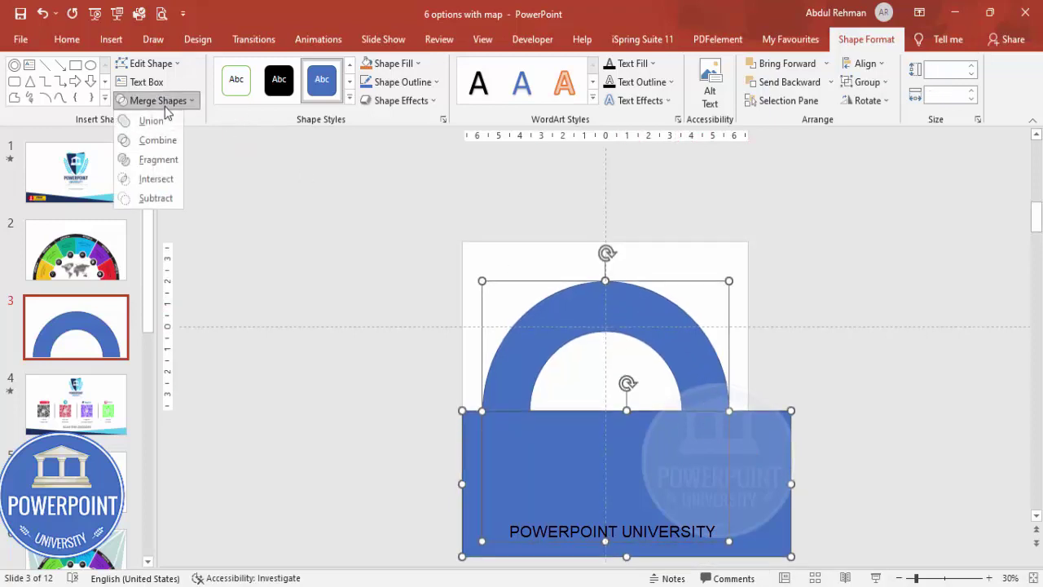
{"action": "left_click", "coordinate": [147, 198]}
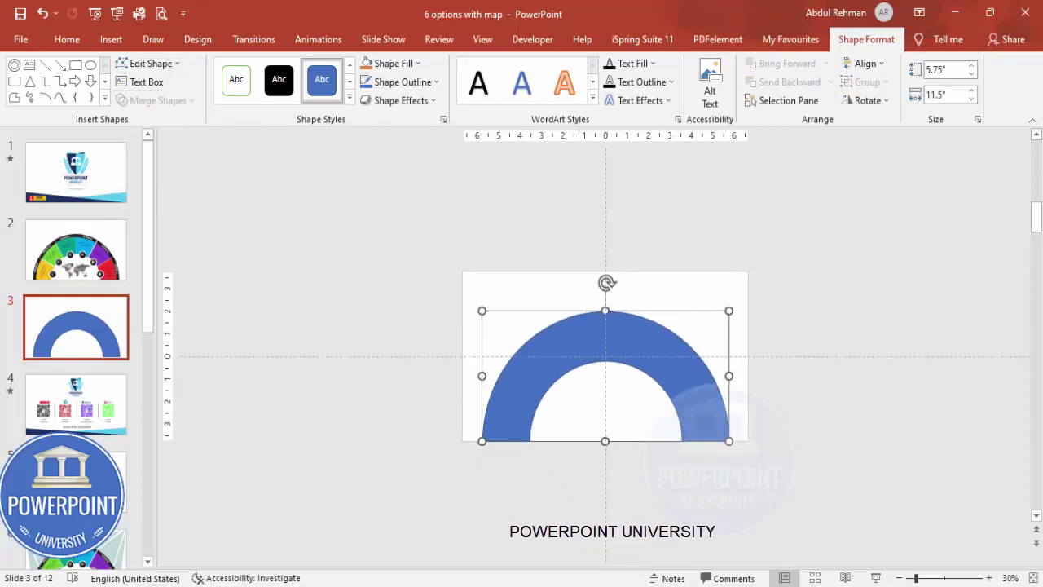
{"action": "left_click", "coordinate": [403, 81]}
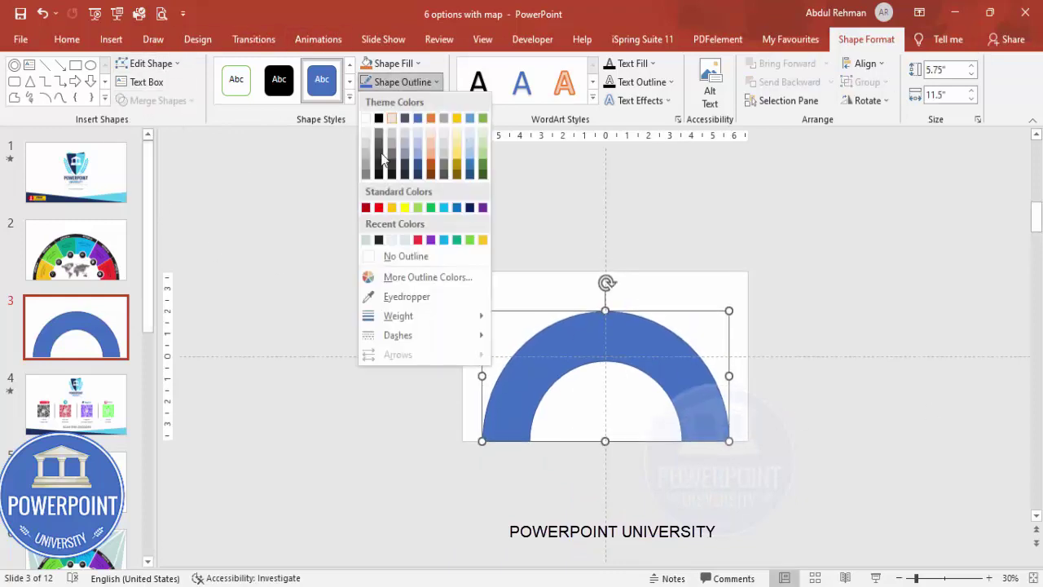
{"action": "left_click", "coordinate": [402, 260]}
{"action": "left_click", "coordinate": [316, 286]}
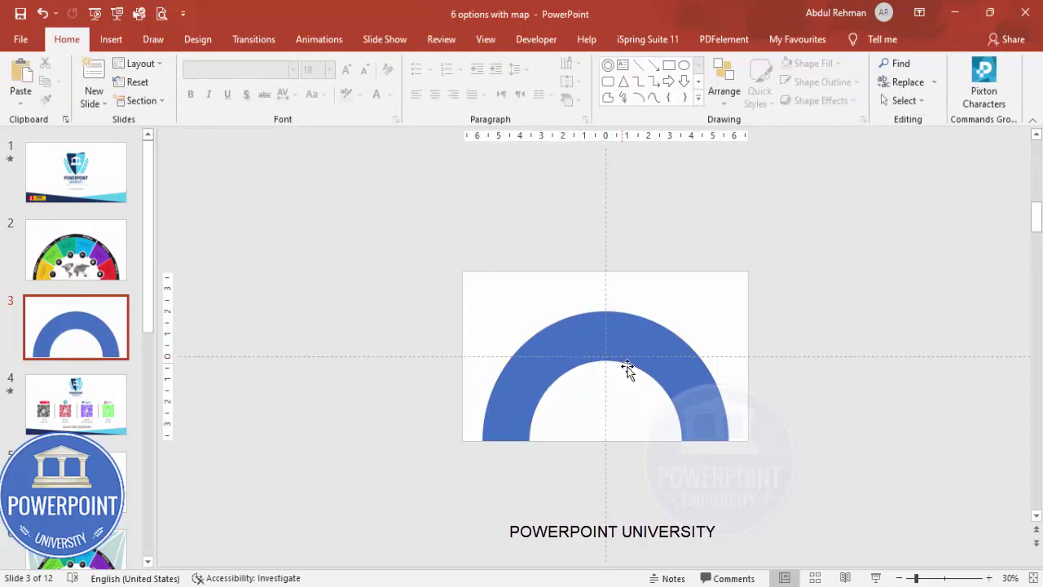
{"action": "left_click", "coordinate": [111, 42]}
- Draw an 8.25" Star: 12 Points at the arch's base centre and narrow its spikes into thin rays
{"action": "left_click", "coordinate": [247, 104]}
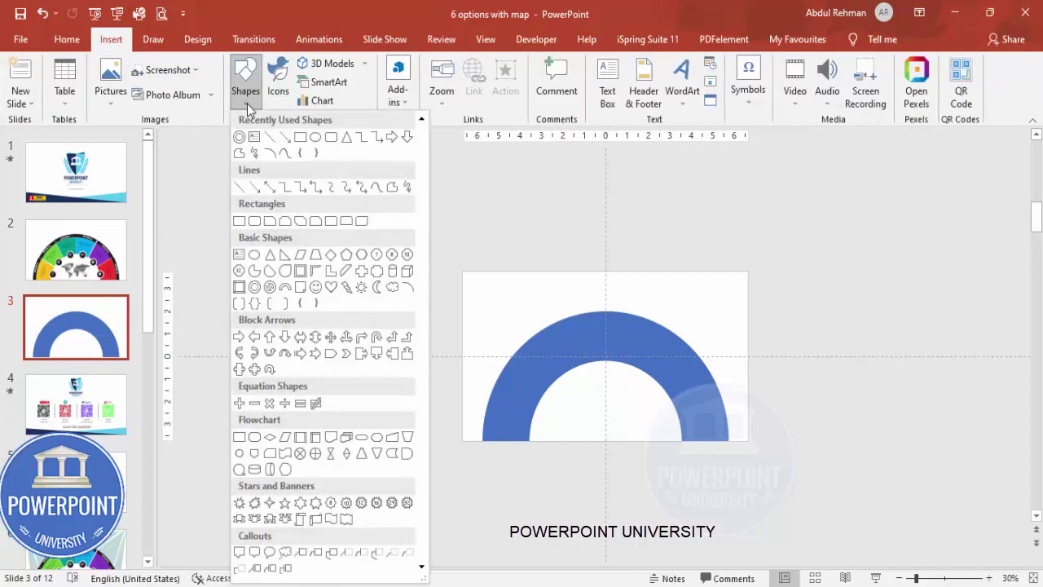
{"action": "left_click", "coordinate": [361, 511]}
{"action": "mouse_move", "coordinate": [510, 299]}
{"action": "left_mouse_down"}
{"action": "mouse_move", "coordinate": [666, 483]}
{"action": "mouse_move", "coordinate": [689, 484]}
{"action": "left_mouse_up"}
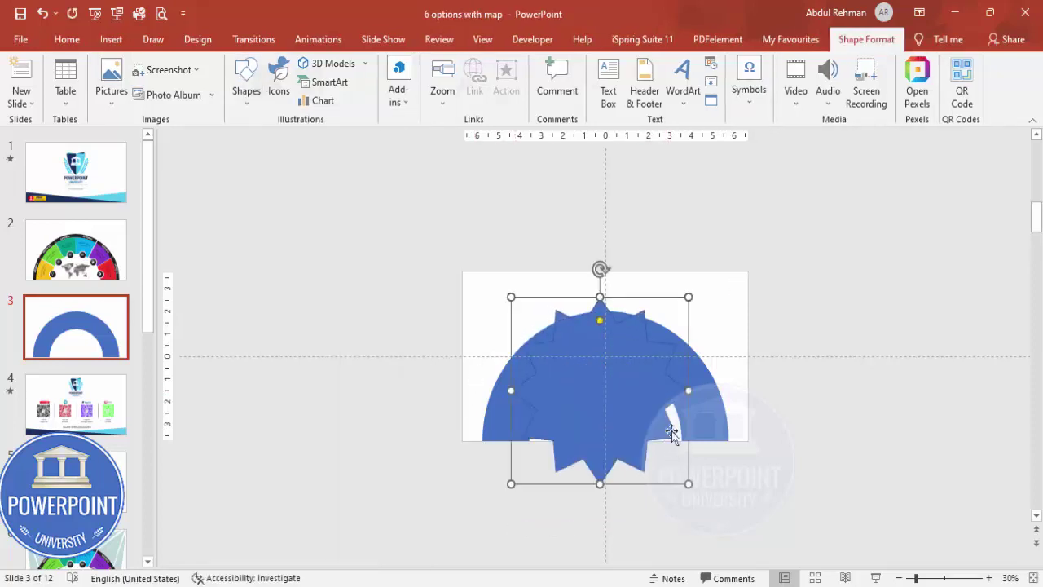
{"action": "left_click_drag", "start_coordinate": [599, 322], "coordinate": [634, 440]}
{"action": "scroll", "coordinate": [886, 523], "scroll_direction": "up", "scroll_amount": 4}
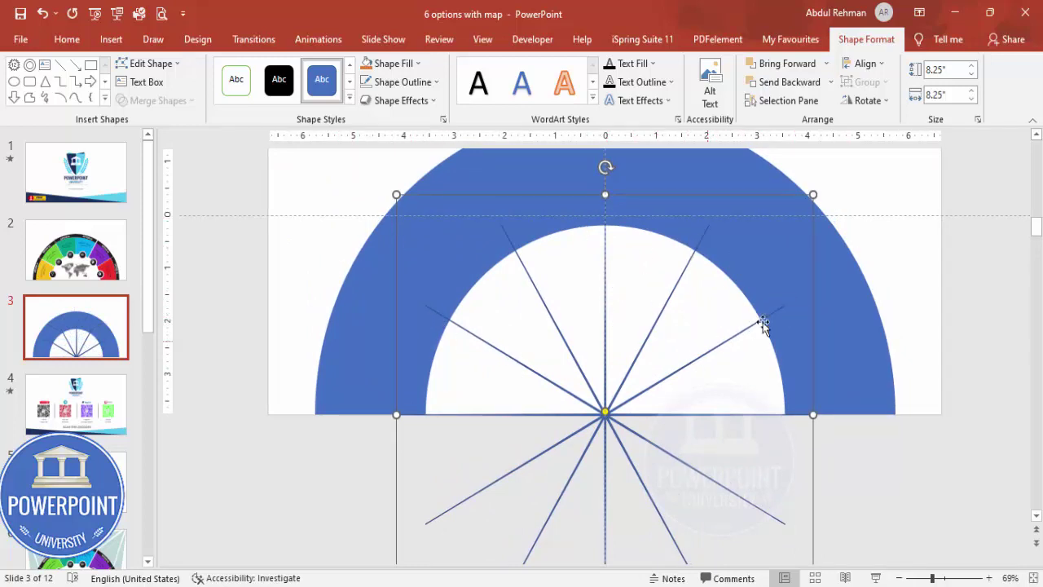
{"action": "left_click", "coordinate": [956, 308]}
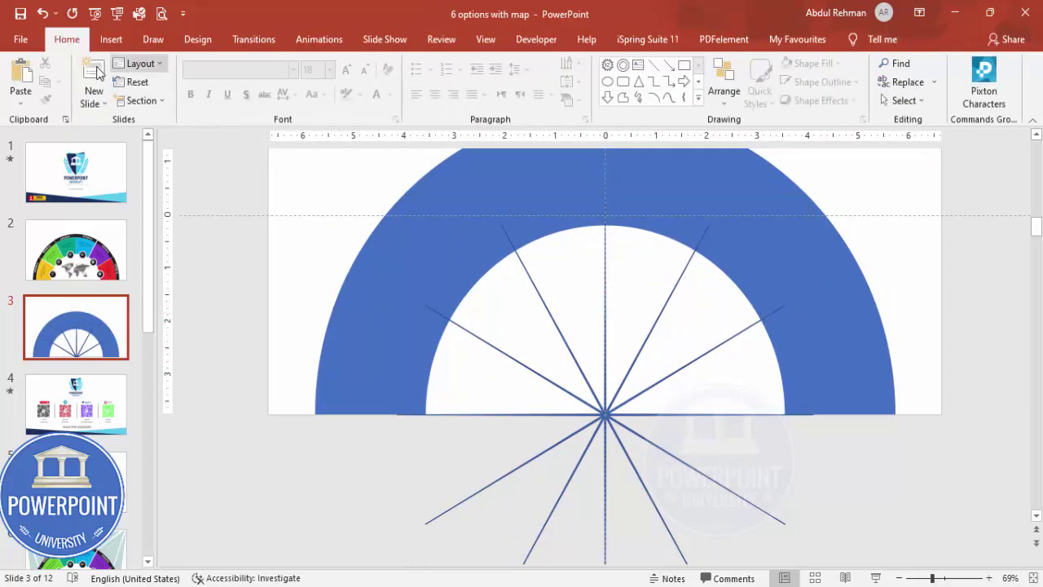
{"action": "left_click", "coordinate": [899, 578]}
{"action": "left_click", "coordinate": [899, 577]}
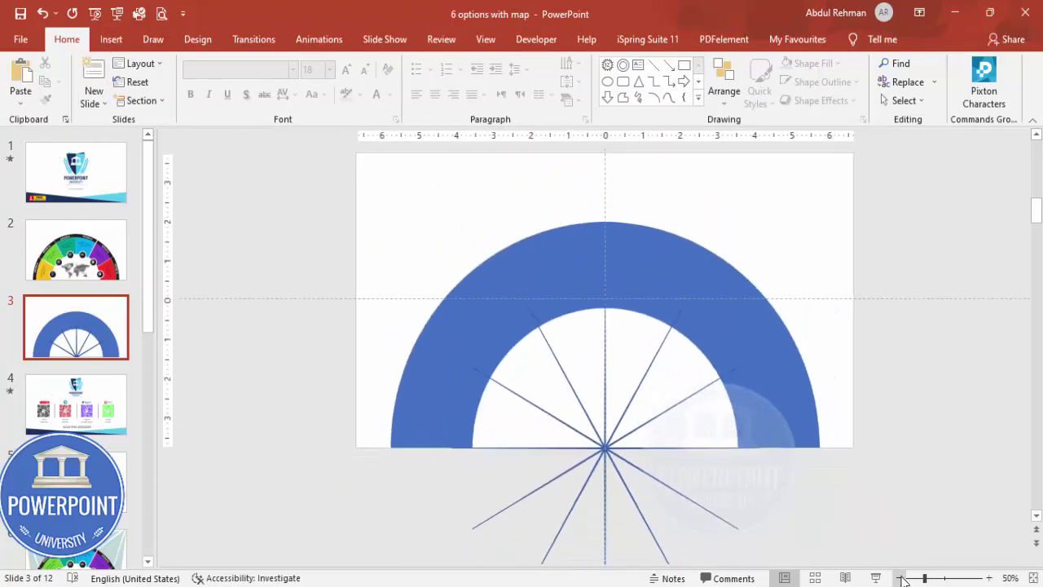
- Draw a tall thin rectangle bar with no outline and a light orange fill
{"action": "left_click", "coordinate": [111, 39]}
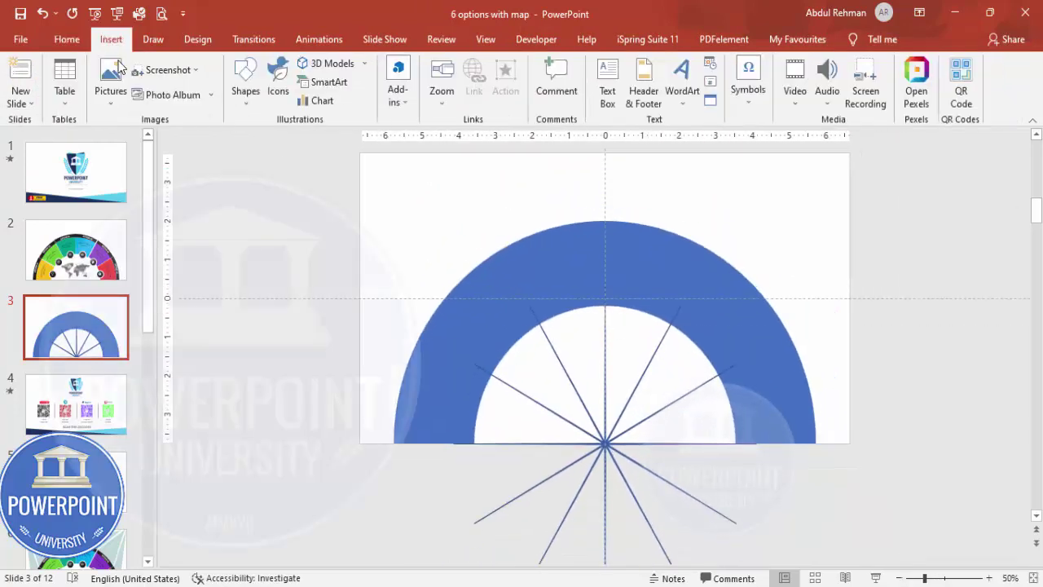
{"action": "left_click", "coordinate": [245, 102]}
{"action": "left_click", "coordinate": [239, 221]}
{"action": "left_click_drag", "start_coordinate": [291, 188], "coordinate": [301, 446]}
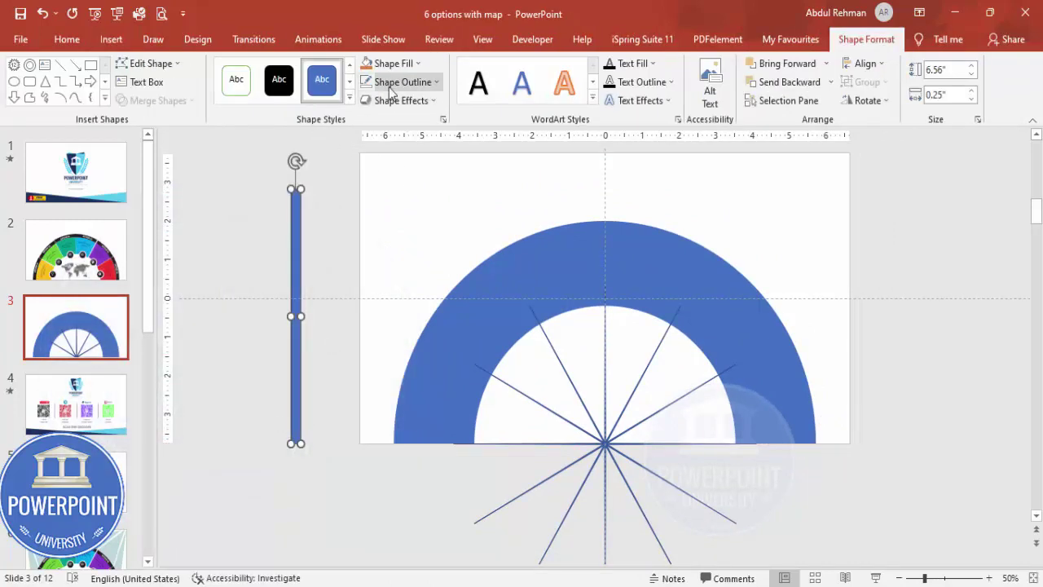
{"action": "left_click", "coordinate": [398, 81]}
{"action": "left_click", "coordinate": [405, 256]}
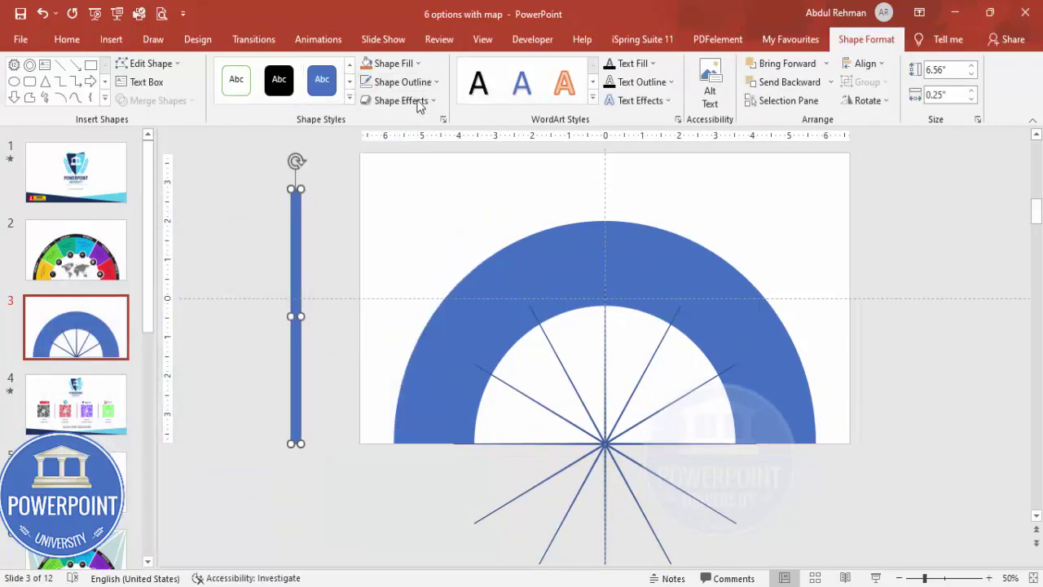
{"action": "left_click", "coordinate": [391, 62]}
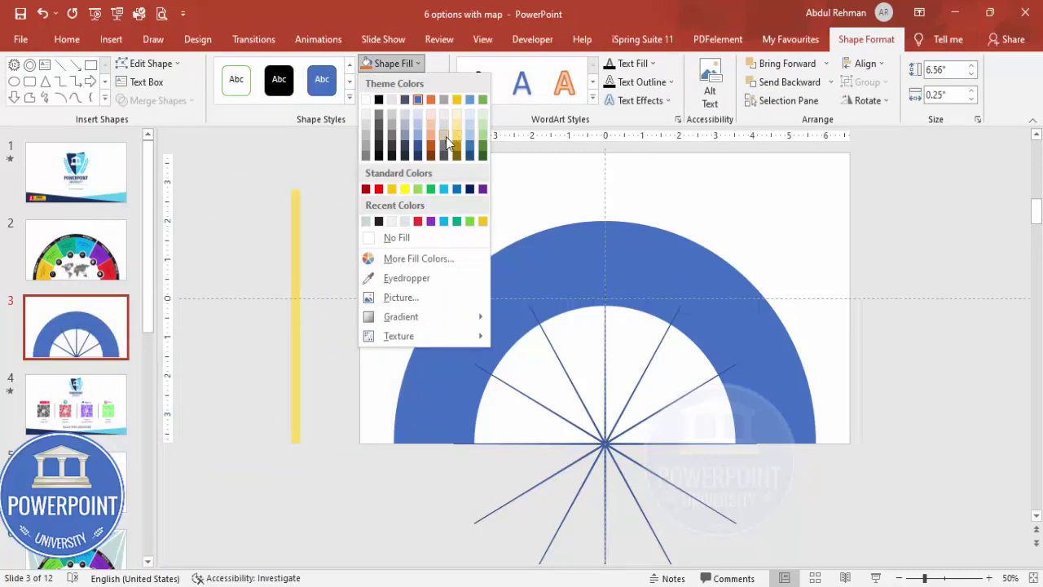
{"action": "left_click", "coordinate": [431, 133]}
- Move the orange bar onto the arc's left side, tilted along a ray
{"action": "left_click_drag", "start_coordinate": [296, 235], "coordinate": [443, 265]}
{"action": "key", "text": "alt+Left"}
{"action": "key", "text": "alt+Left"}
{"action": "key", "text": "alt+Left"}
{"action": "key", "text": "alt+Left"}
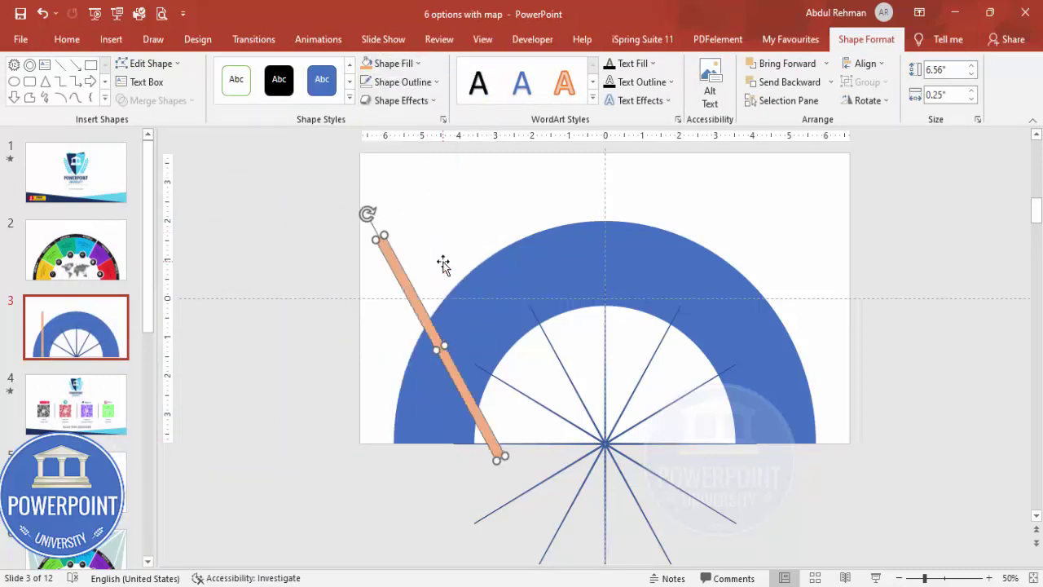
{"action": "left_click_drag", "start_coordinate": [494, 380], "coordinate": [500, 279]}
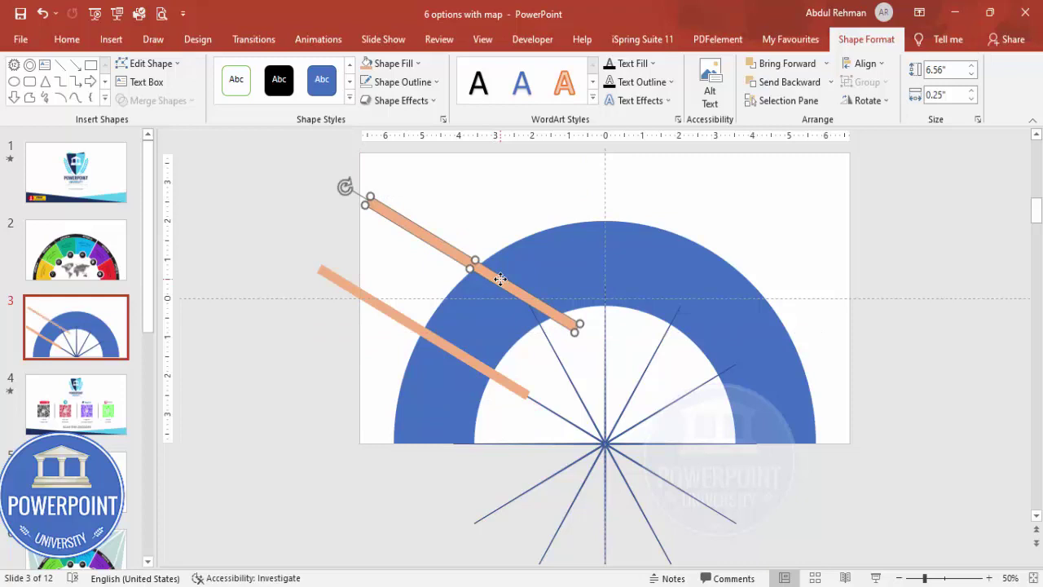
{"action": "key", "text": "alt+Right"}
{"action": "key", "text": "alt+Right"}
{"action": "left_click_drag", "start_coordinate": [460, 241], "coordinate": [493, 237]}
- Duplicate the bar three times, rotating each copy 30° further clockwise across the arc
{"action": "key", "text": "ctrl+d"}
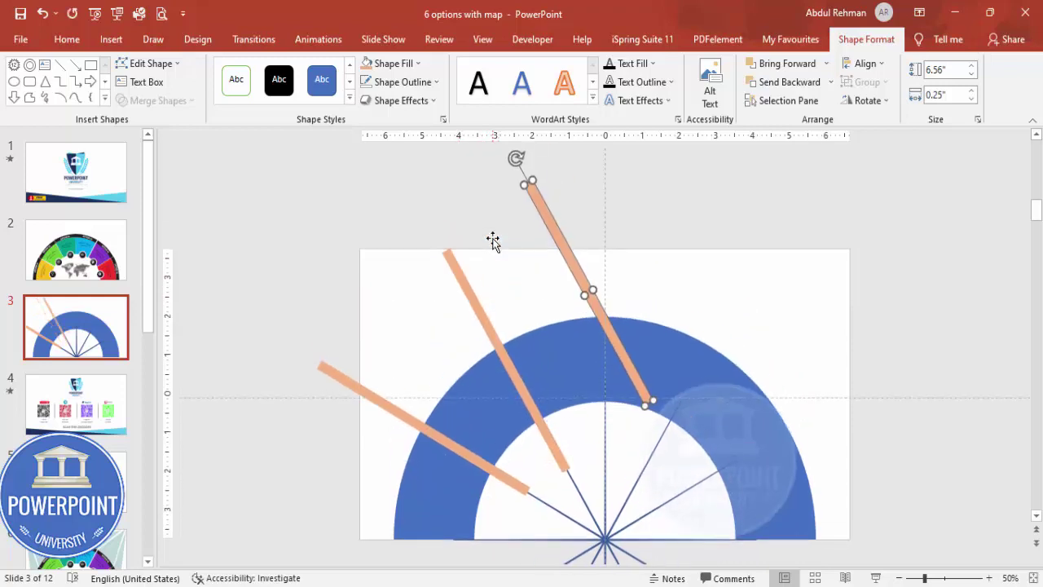
{"action": "key", "text": "alt+Right"}
{"action": "key", "text": "alt+Right"}
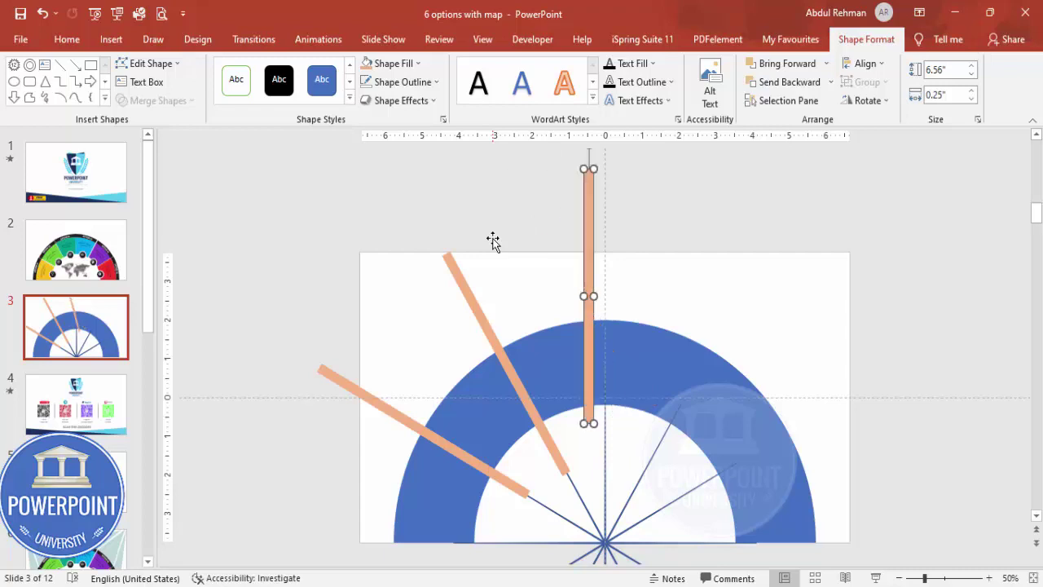
{"action": "left_click_drag", "start_coordinate": [587, 265], "coordinate": [607, 277]}
{"action": "key", "text": "ctrl+d"}
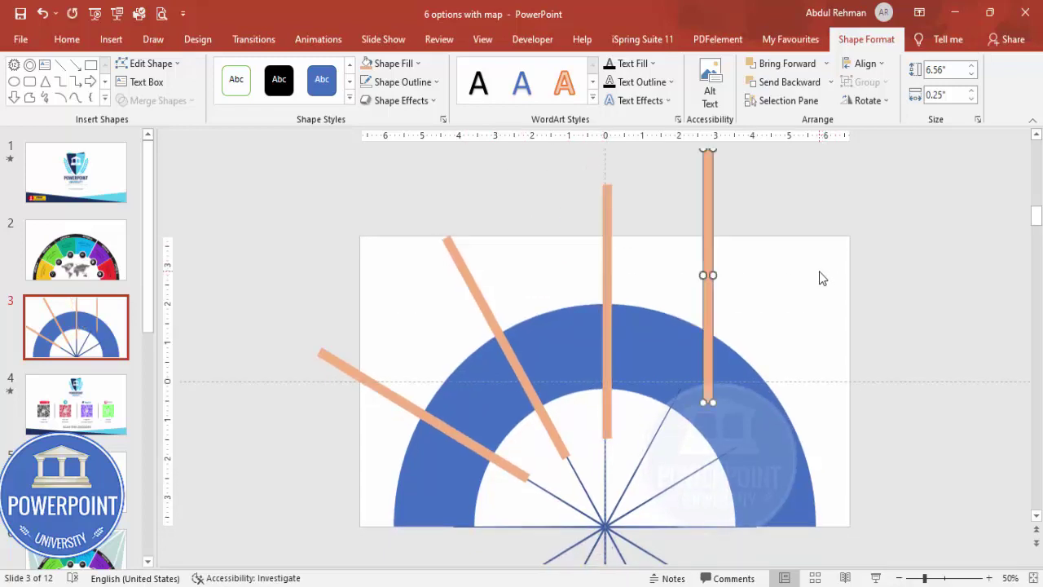
{"action": "key", "text": "alt+Right"}
{"action": "key", "text": "alt+Right"}
{"action": "left_click_drag", "start_coordinate": [723, 246], "coordinate": [722, 293]}
{"action": "key", "text": "ctrl+d"}
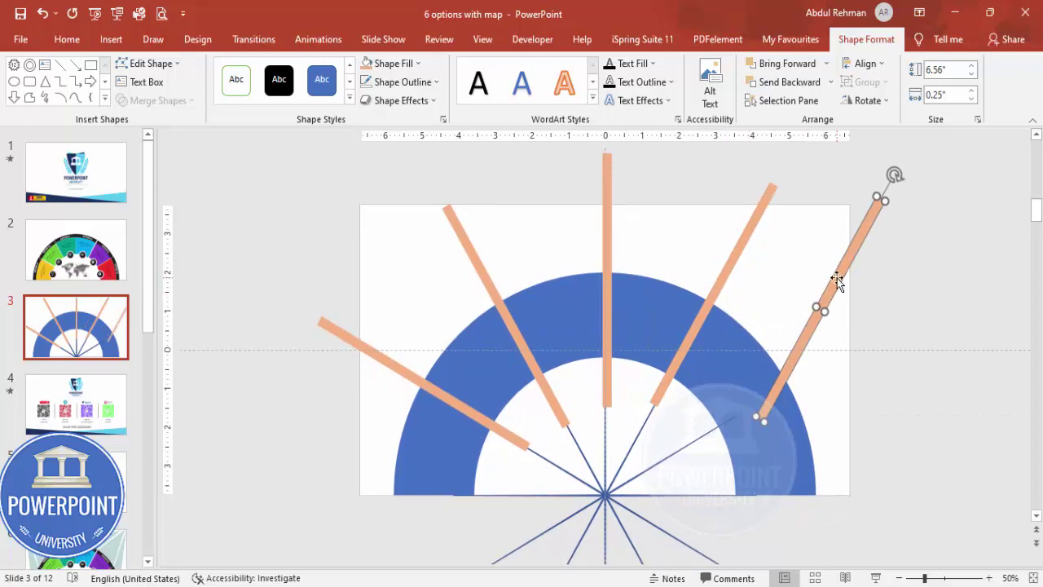
{"action": "key", "text": "alt+Right"}
{"action": "key", "text": "alt+Right"}
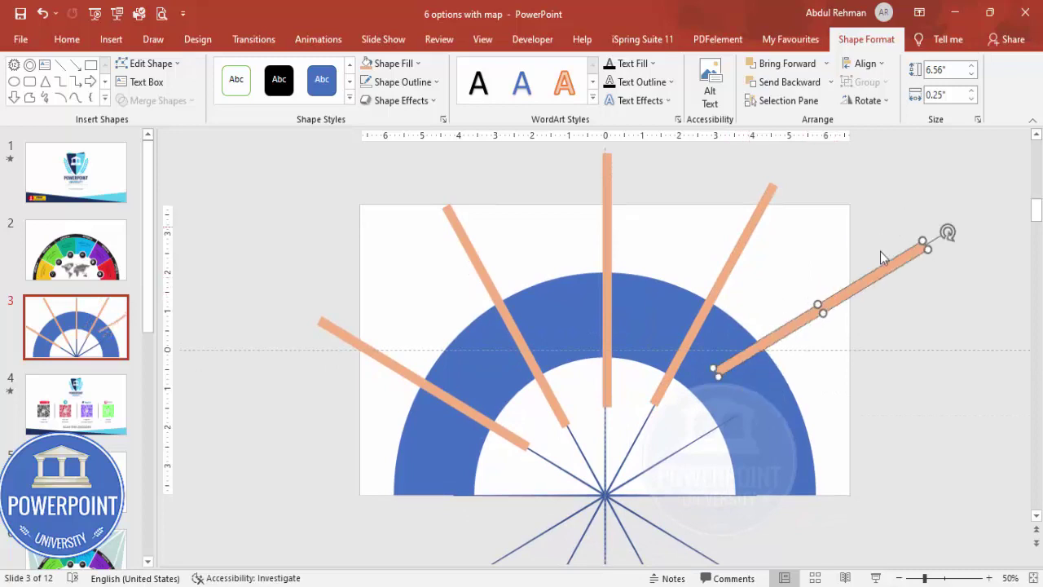
{"action": "left_click_drag", "start_coordinate": [858, 294], "coordinate": [824, 361]}
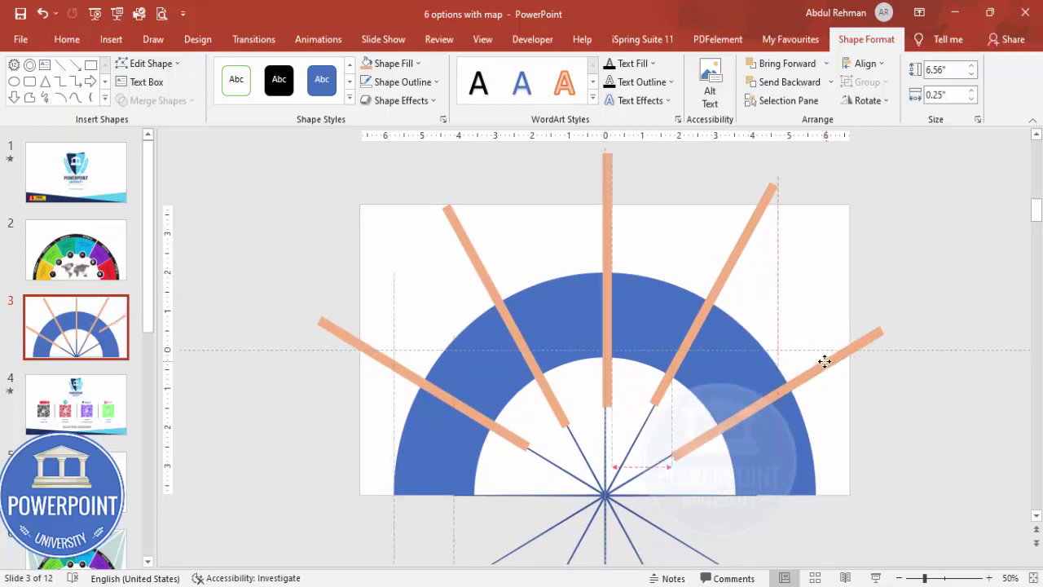
- Delete the radiating star guide lines
{"action": "left_click", "coordinate": [769, 443]}
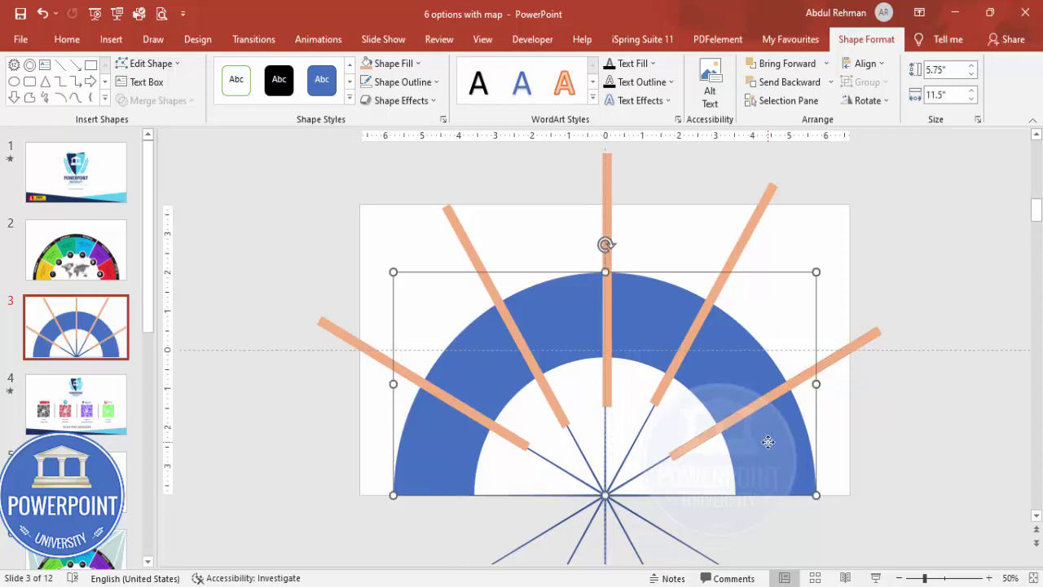
{"action": "left_click", "coordinate": [620, 515]}
{"action": "key", "text": "Delete"}
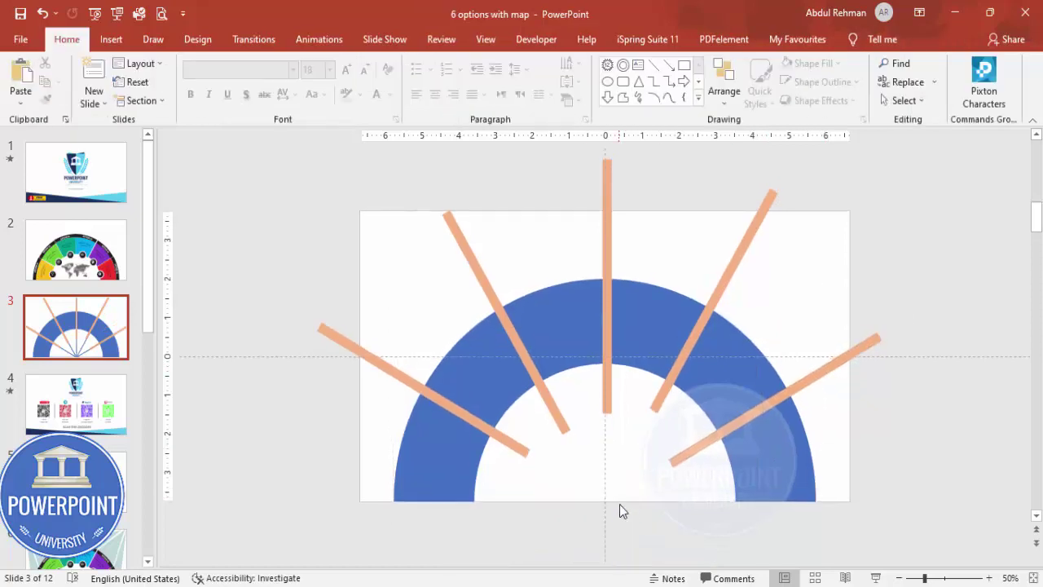
- Select the blue arc together with all the orange bars
{"action": "left_click", "coordinate": [756, 459]}
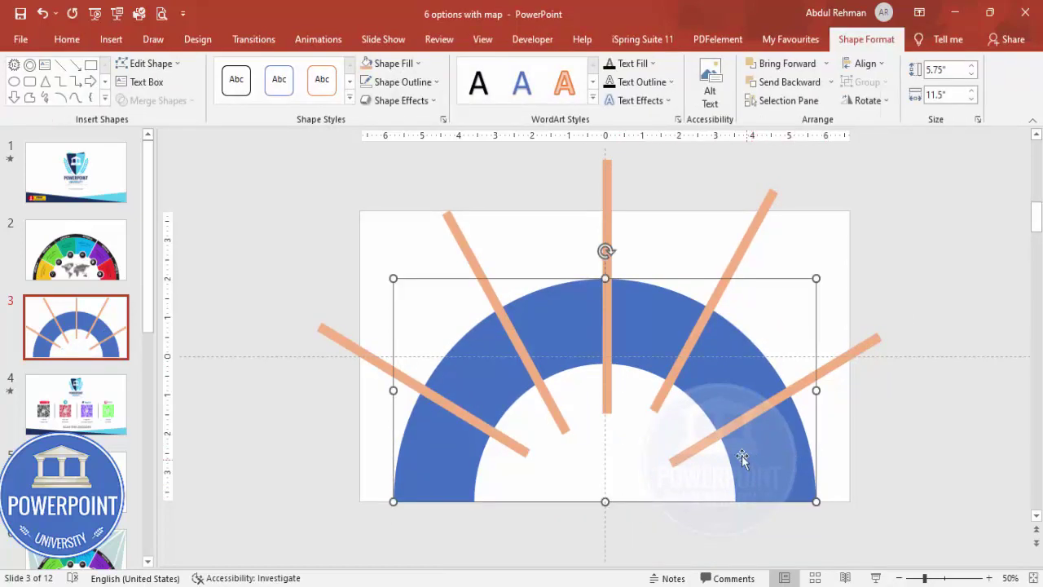
{"action": "left_click", "coordinate": [731, 423], "text": "shift"}
{"action": "left_click", "coordinate": [658, 399], "text": "shift"}
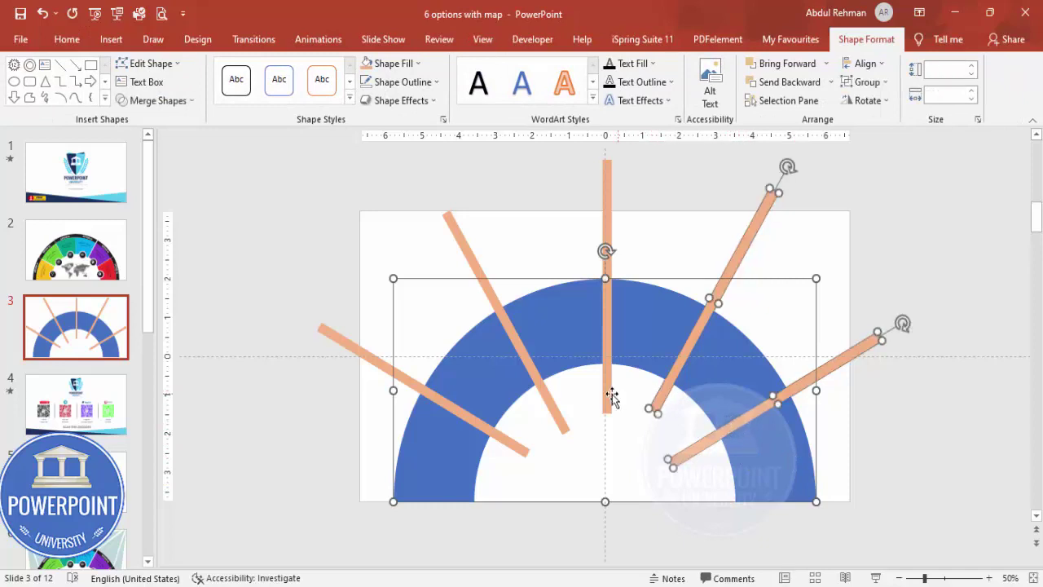
{"action": "left_click", "coordinate": [607, 398], "text": "shift"}
{"action": "scroll", "coordinate": [552, 413], "scroll_direction": "up", "scroll_amount": 1}
{"action": "left_click", "coordinate": [551, 432], "text": "shift"}
{"action": "left_click", "coordinate": [513, 473], "text": "shift"}
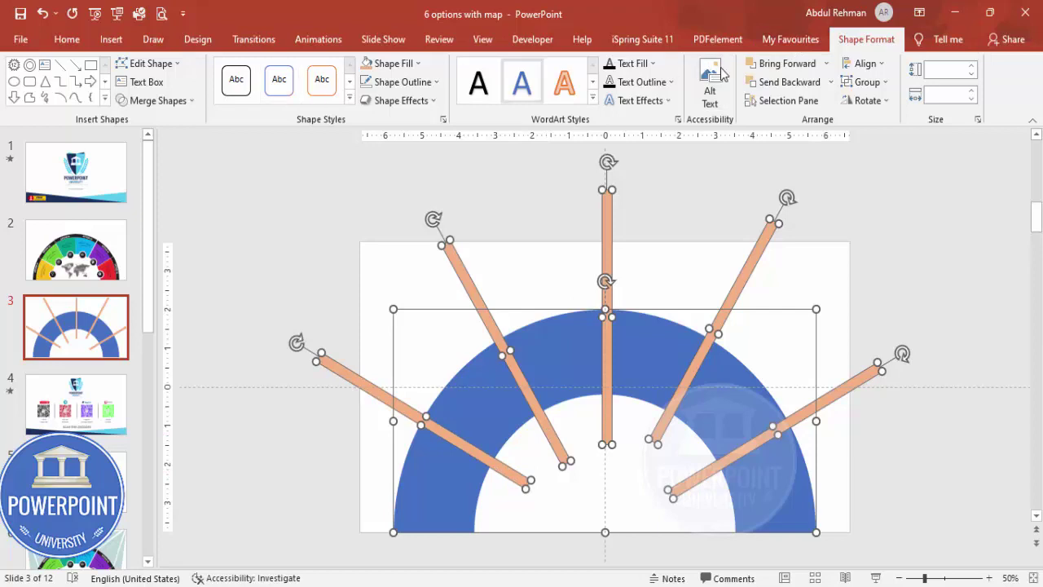
- Fragment the arc along the orange bars with Merge Shapes
{"action": "left_click", "coordinate": [159, 100]}
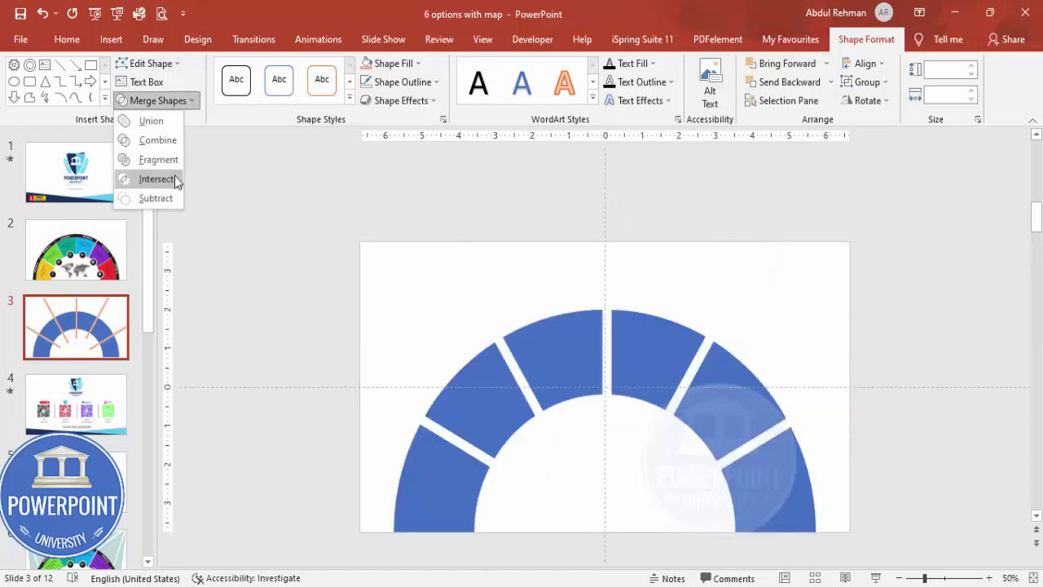
{"action": "left_click", "coordinate": [174, 160]}
{"action": "left_click", "coordinate": [289, 304]}
- Delete each leftover orange bar piece around and across the arc
{"action": "left_click", "coordinate": [375, 363]}
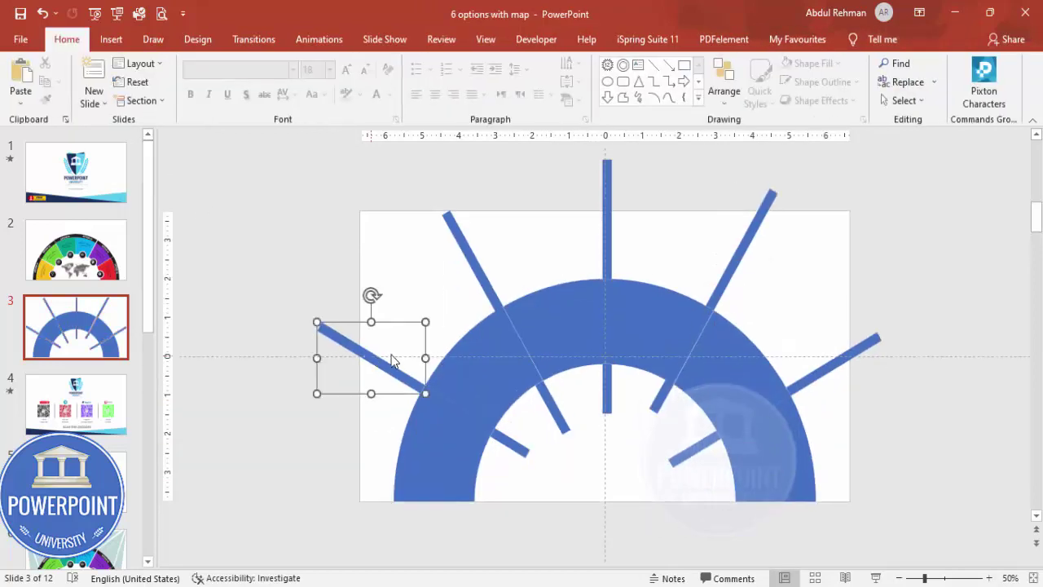
{"action": "key", "text": "Delete"}
{"action": "left_click", "coordinate": [604, 244]}
{"action": "key", "text": "Delete"}
{"action": "left_click", "coordinate": [720, 300]}
{"action": "key", "text": "Delete"}
{"action": "left_click", "coordinate": [824, 371]}
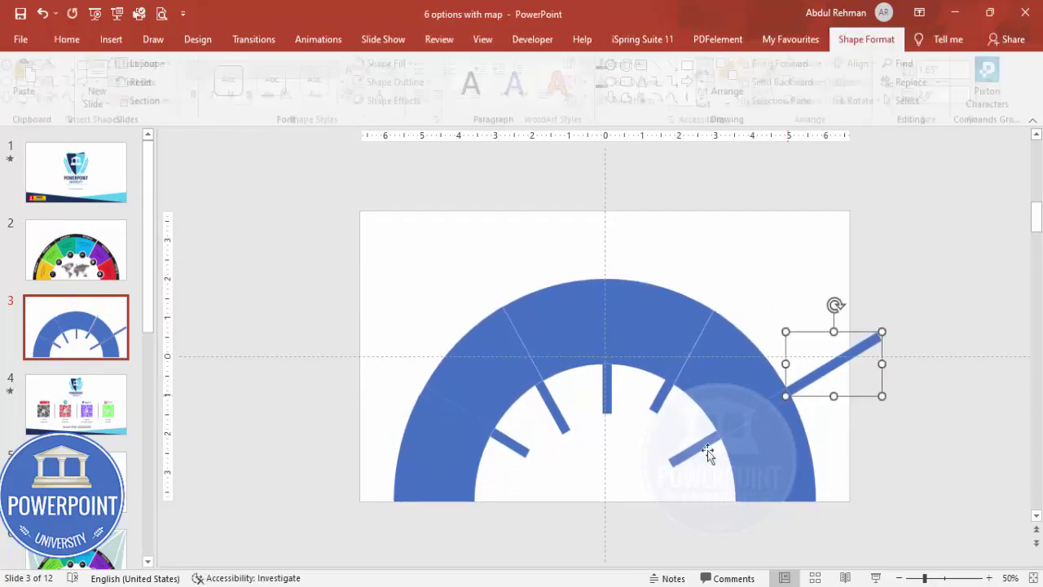
{"action": "key", "text": "Delete"}
{"action": "left_click", "coordinate": [694, 447]}
{"action": "key", "text": "Delete"}
{"action": "left_click", "coordinate": [660, 398]}
{"action": "key", "text": "Delete"}
{"action": "left_click", "coordinate": [605, 408]}
{"action": "key", "text": "Delete"}
{"action": "left_click", "coordinate": [555, 412]}
{"action": "key", "text": "Delete"}
{"action": "left_click", "coordinate": [521, 448]}
{"action": "key", "text": "Delete"}
{"action": "key", "text": "Delete"}
{"action": "left_click", "coordinate": [463, 413]}
{"action": "key", "text": "Delete"}
- Restore a wrongly deleted ring segment and clear the remaining thin leftover lines
{"action": "left_click", "coordinate": [525, 346]}
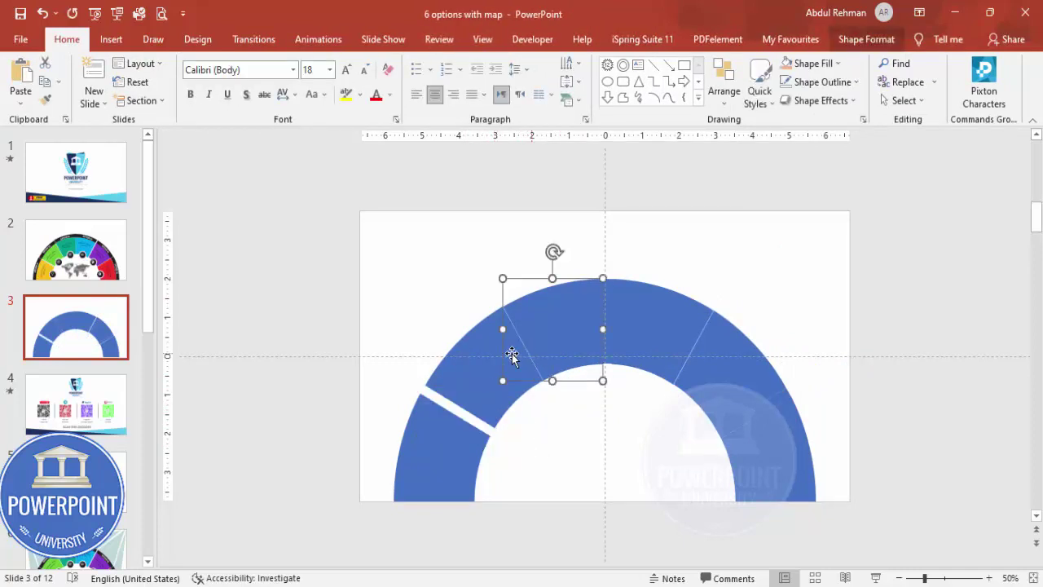
{"action": "key", "text": "Delete"}
{"action": "key", "text": "ctrl+z"}
{"action": "left_click", "coordinate": [433, 289]}
{"action": "left_click", "coordinate": [516, 334]}
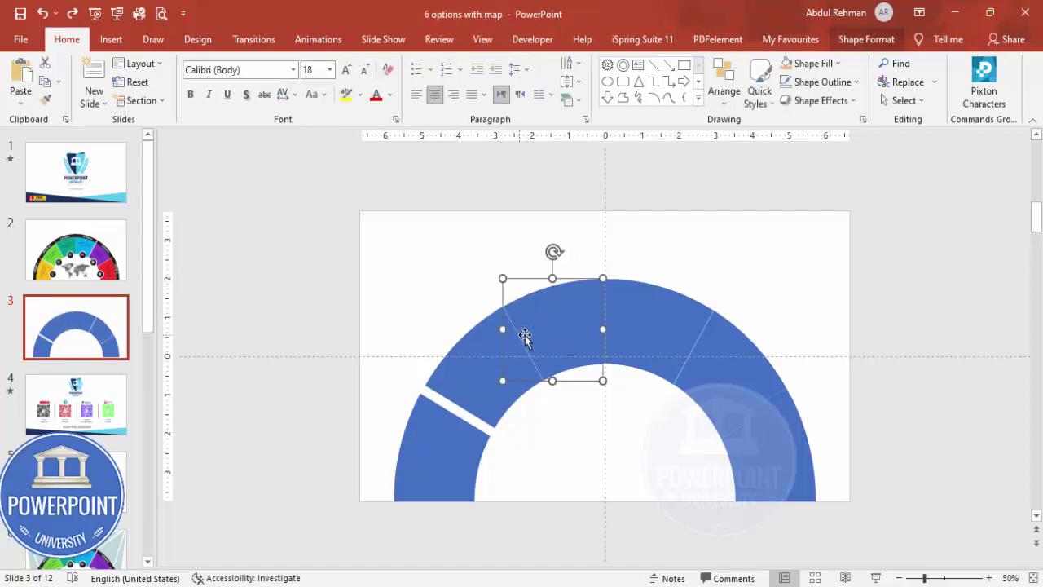
{"action": "key", "text": "Escape"}
{"action": "left_click", "coordinate": [610, 320]}
{"action": "key", "text": "Escape"}
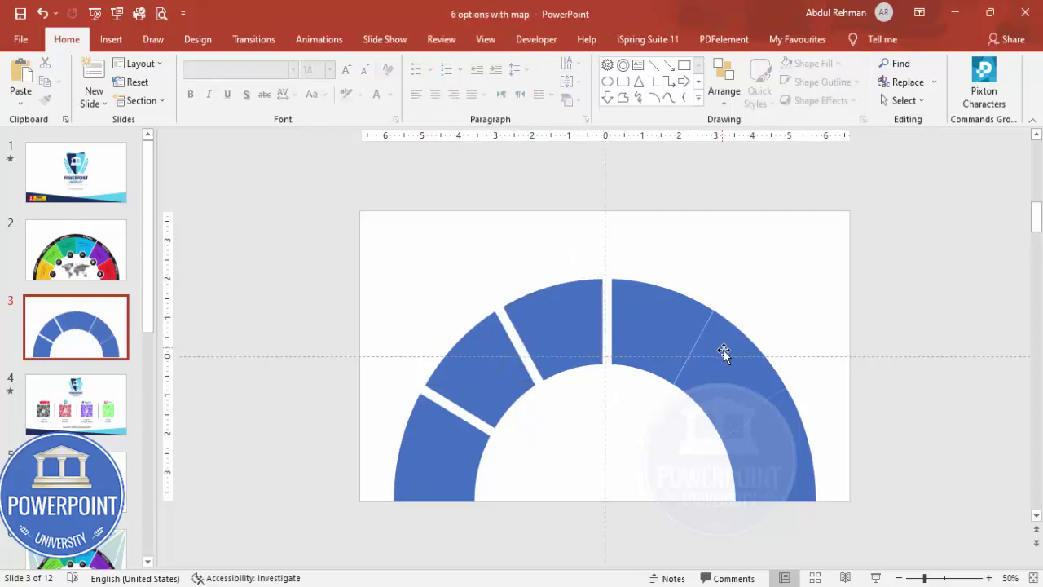
{"action": "left_click", "coordinate": [701, 342]}
{"action": "left_click_drag", "start_coordinate": [698, 336], "coordinate": [729, 319]}
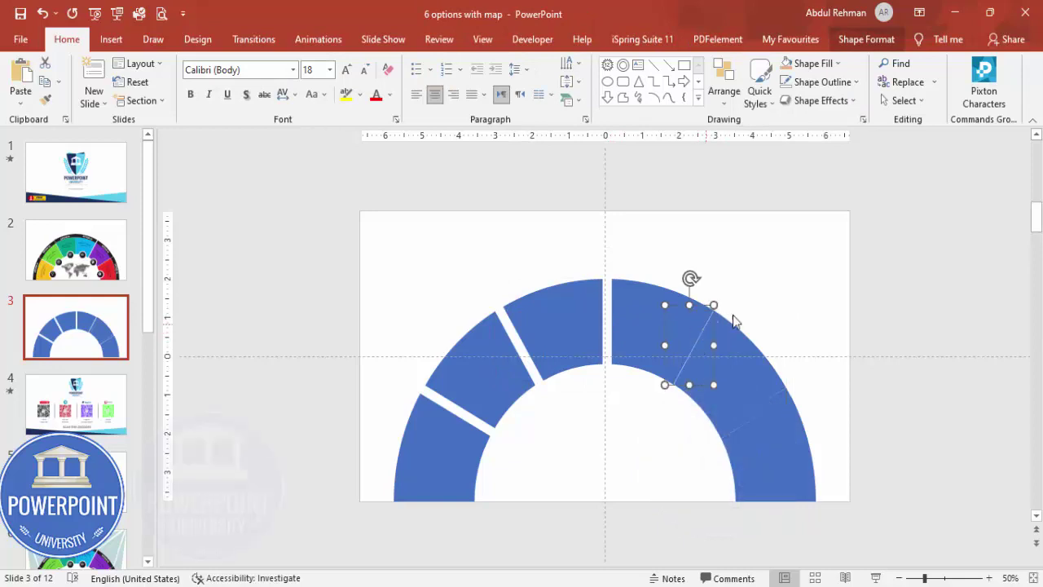
{"action": "key", "text": "Escape"}
{"action": "left_click", "coordinate": [750, 418]}
{"action": "left_click", "coordinate": [842, 386]}
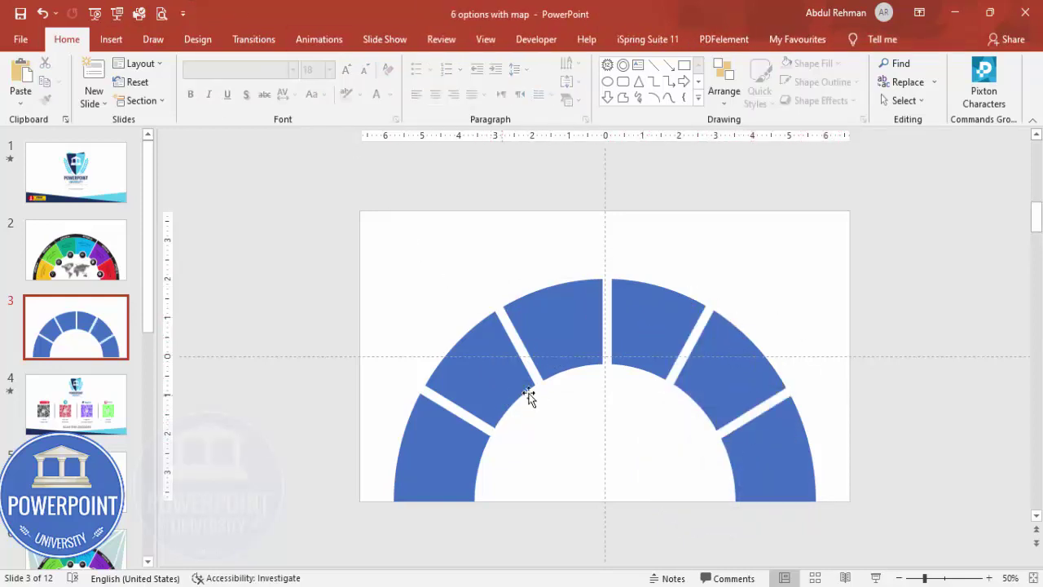
- Confirm each of the six ring segments is a separate shape
{"action": "left_click", "coordinate": [451, 456]}
{"action": "left_click", "coordinate": [487, 373]}
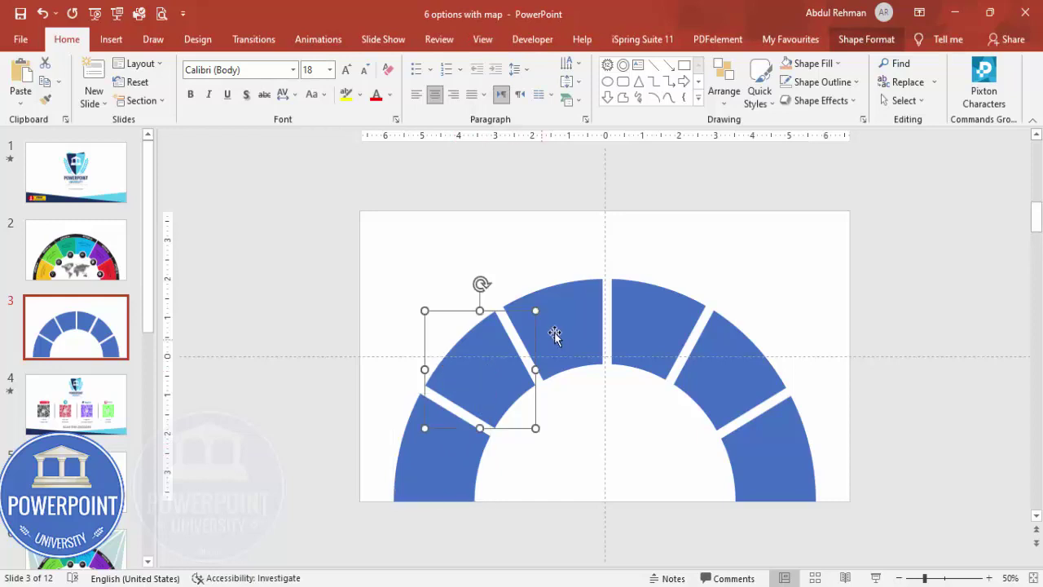
{"action": "left_click", "coordinate": [554, 331]}
{"action": "left_click", "coordinate": [812, 326]}
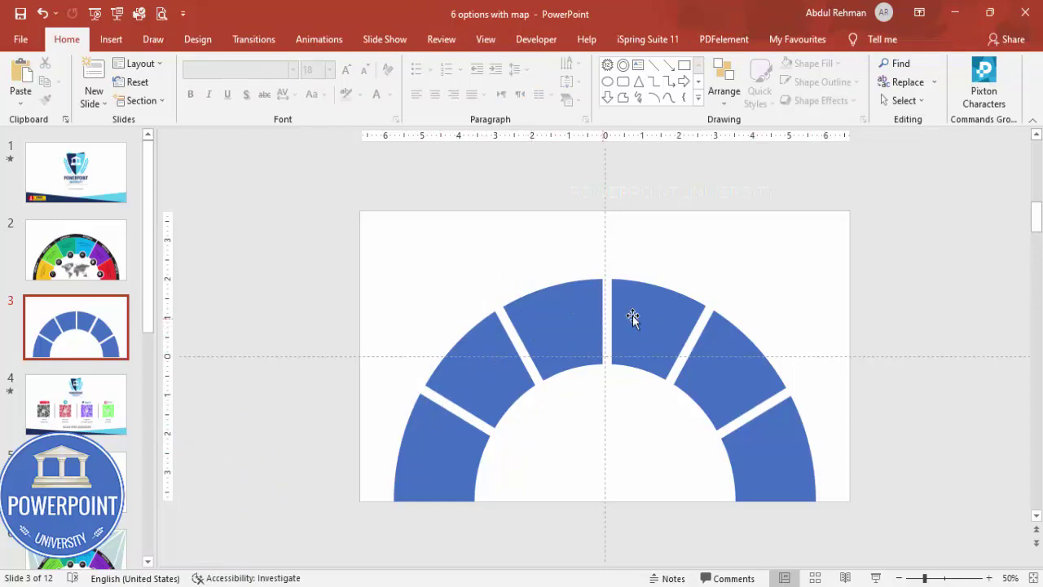
- Draw an oval filled light orange at 38% transparency
{"action": "left_click", "coordinate": [112, 40]}
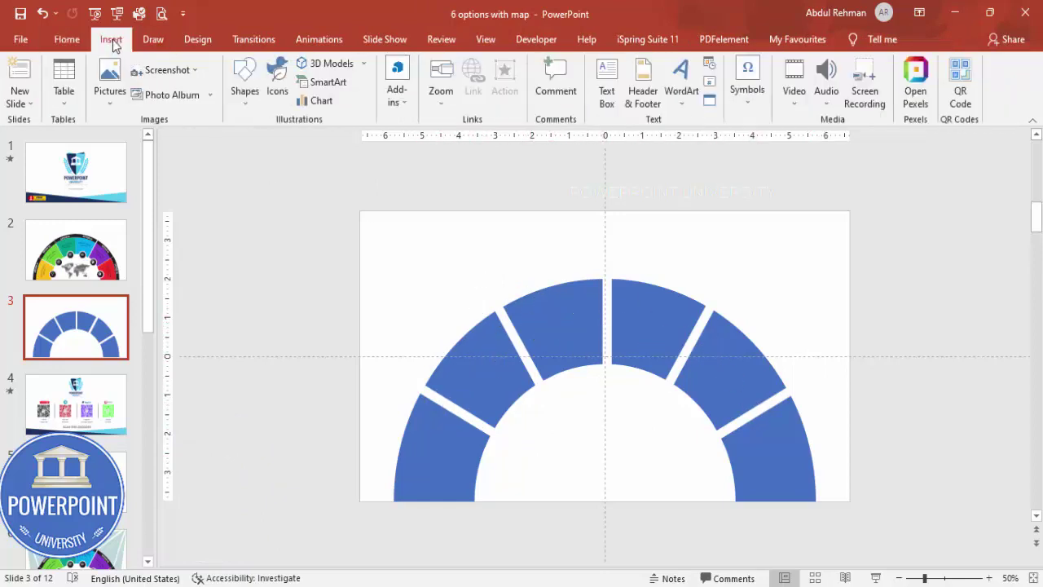
{"action": "left_click", "coordinate": [237, 101]}
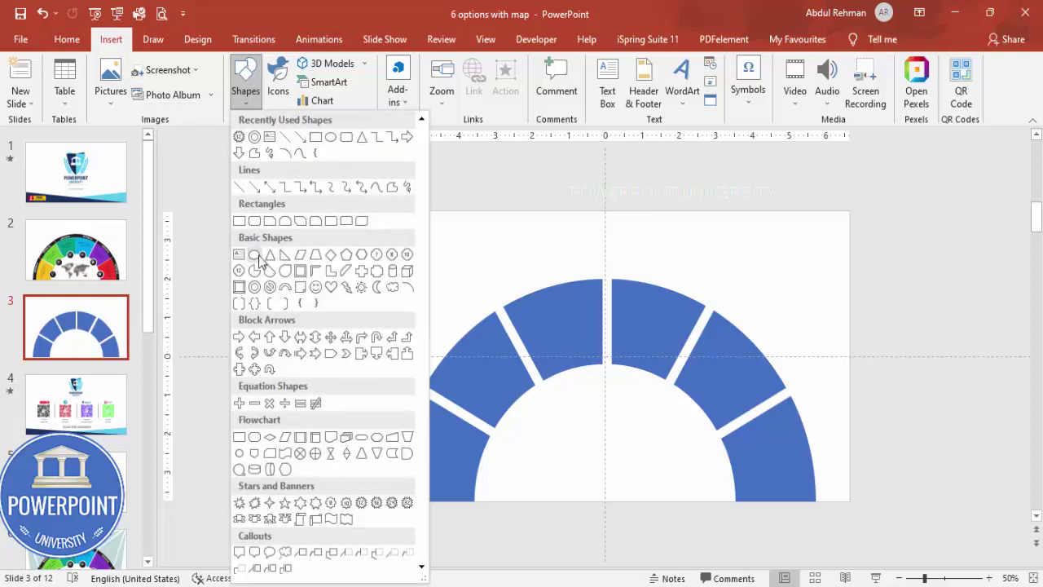
{"action": "left_click", "coordinate": [267, 263]}
{"action": "mouse_move", "coordinate": [457, 359]}
{"action": "left_mouse_down"}
{"action": "mouse_move", "coordinate": [603, 547]}
{"action": "mouse_move", "coordinate": [698, 571]}
{"action": "left_mouse_up"}
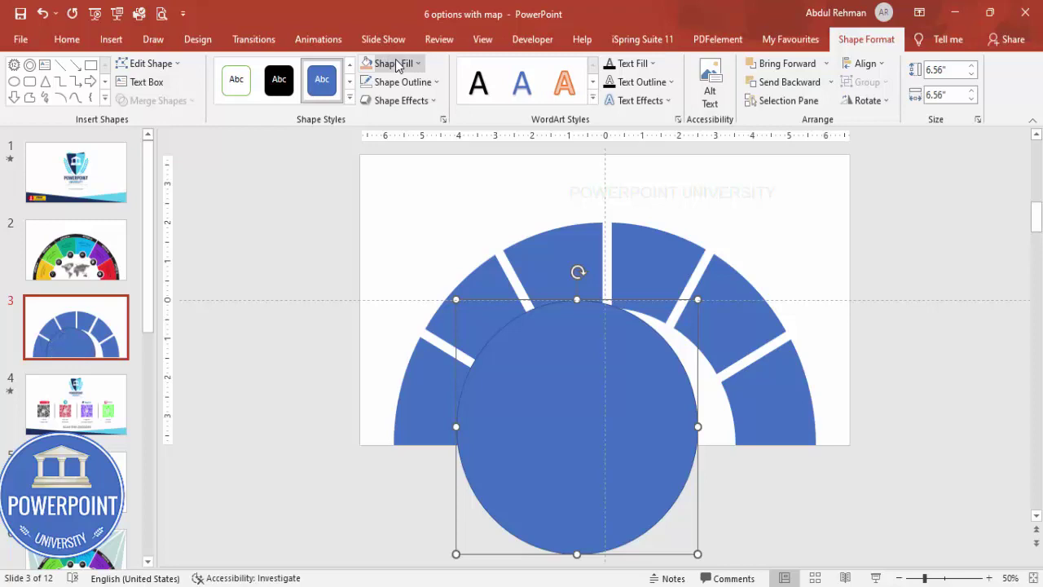
{"action": "left_click", "coordinate": [397, 65]}
{"action": "right_click", "coordinate": [563, 410]}
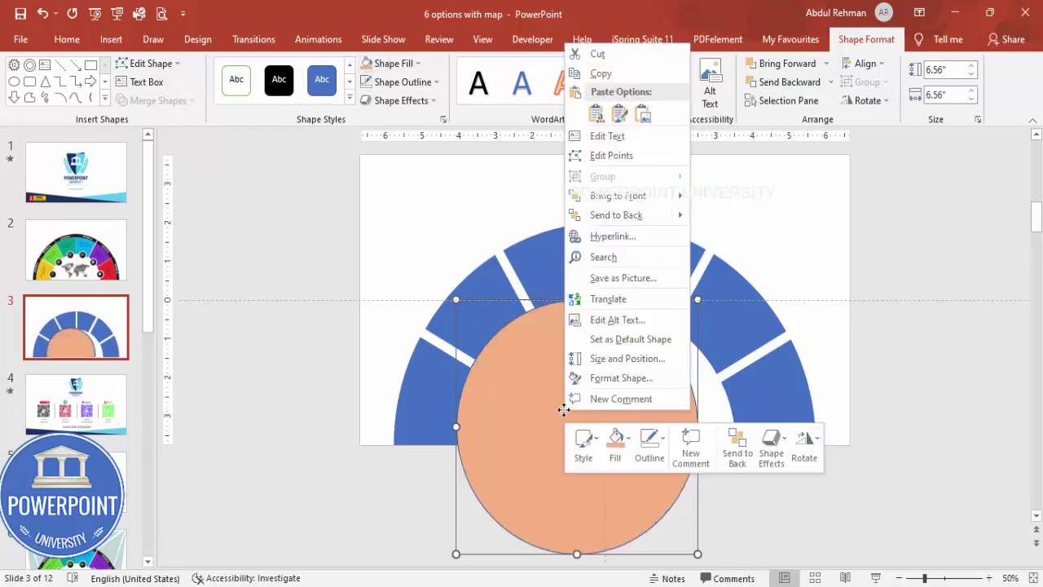
{"action": "left_click", "coordinate": [617, 378]}
{"action": "left_click", "coordinate": [857, 240]}
{"action": "left_click_drag", "start_coordinate": [923, 406], "coordinate": [935, 405]}
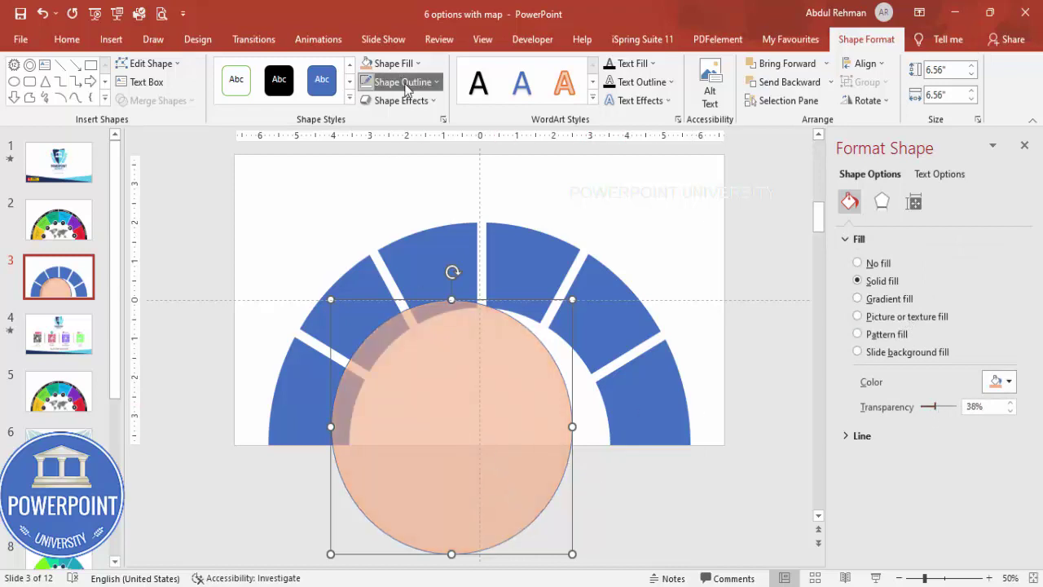
- Set the circle to No Outline, enlarge it to 10.2", and centre it over the ring
{"action": "left_click", "coordinate": [399, 81]}
{"action": "left_click", "coordinate": [414, 258]}
{"action": "scroll", "coordinate": [459, 396], "scroll_direction": "up", "scroll_amount": 2}
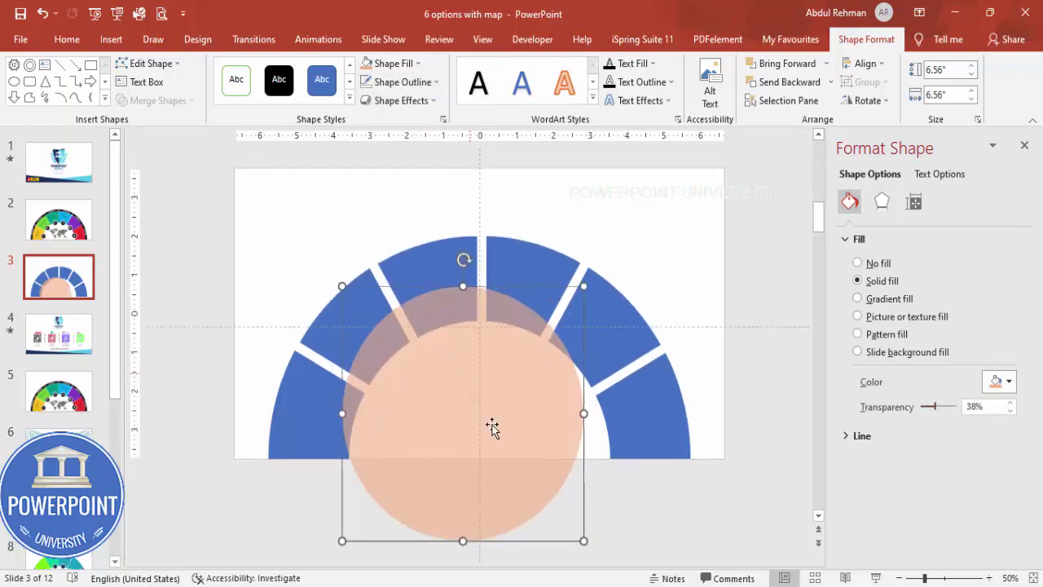
{"action": "left_click_drag", "start_coordinate": [583, 554], "coordinate": [677, 564]}
{"action": "scroll", "coordinate": [516, 465], "scroll_direction": "down", "scroll_amount": 1}
{"action": "left_click_drag", "start_coordinate": [516, 465], "coordinate": [502, 437]}
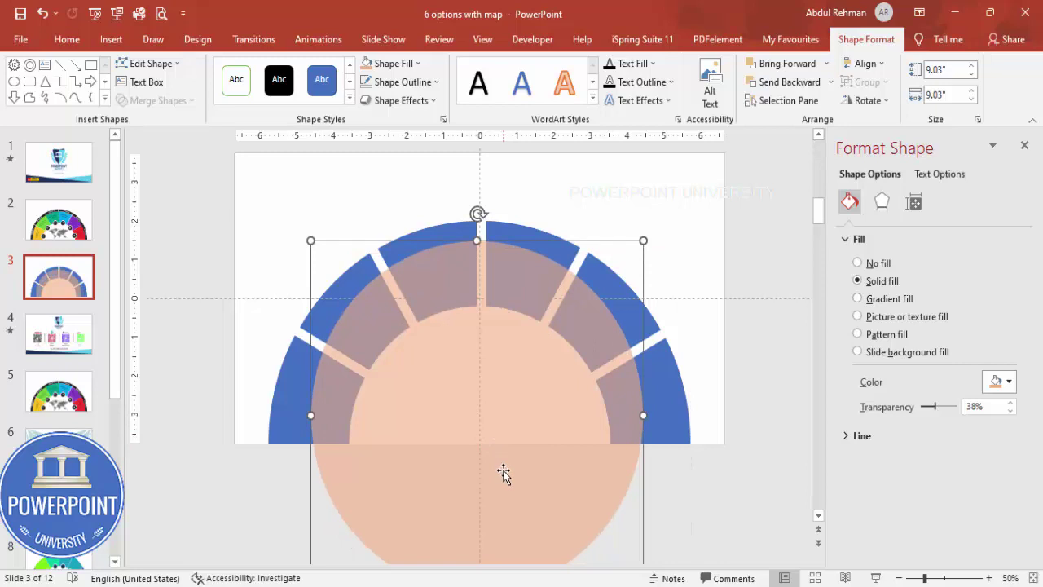
{"action": "left_click_drag", "start_coordinate": [310, 240], "coordinate": [270, 217]}
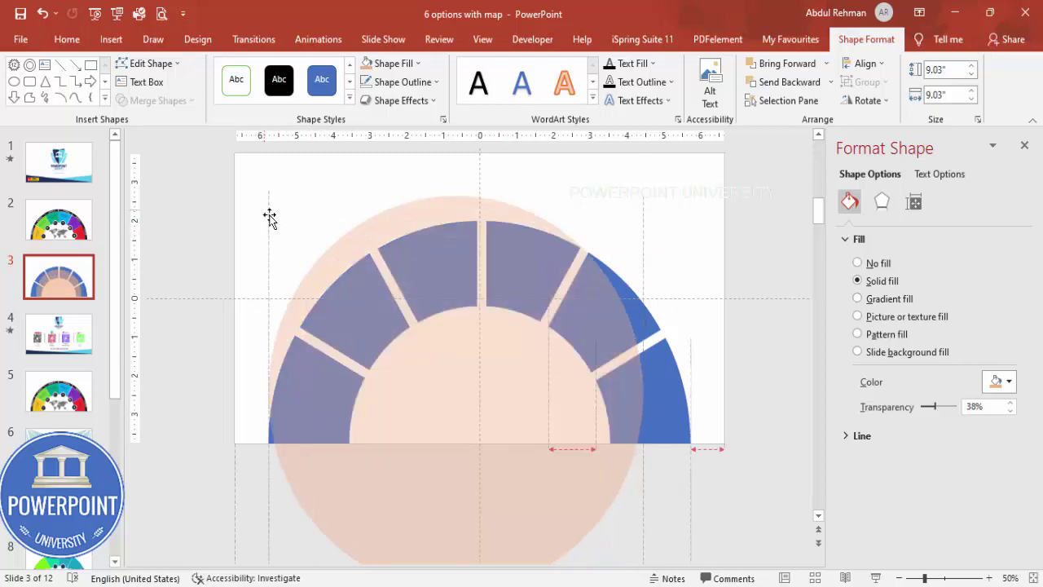
{"action": "mouse_move", "coordinate": [493, 375]}
{"action": "left_mouse_down"}
{"action": "mouse_move", "coordinate": [511, 397]}
{"action": "mouse_move", "coordinate": [509, 380]}
{"action": "left_mouse_up"}
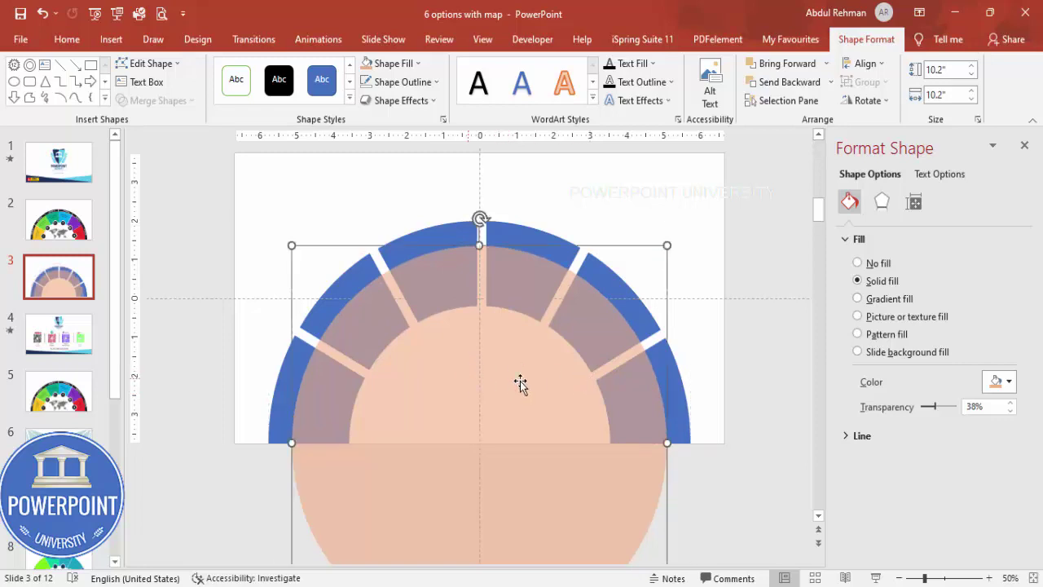
- Fragment the circle with the six ring segments and delete the large leftover fragment
{"action": "left_click", "coordinate": [685, 413], "text": "shift"}
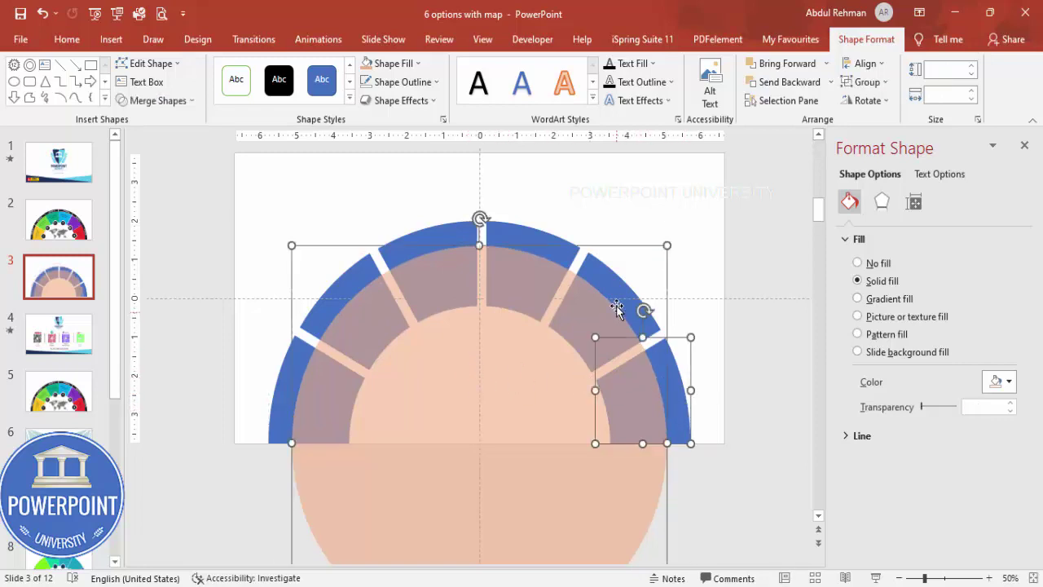
{"action": "left_click", "coordinate": [569, 265], "text": "shift"}
{"action": "left_click", "coordinate": [524, 236], "text": "shift"}
{"action": "left_click", "coordinate": [453, 236], "text": "shift"}
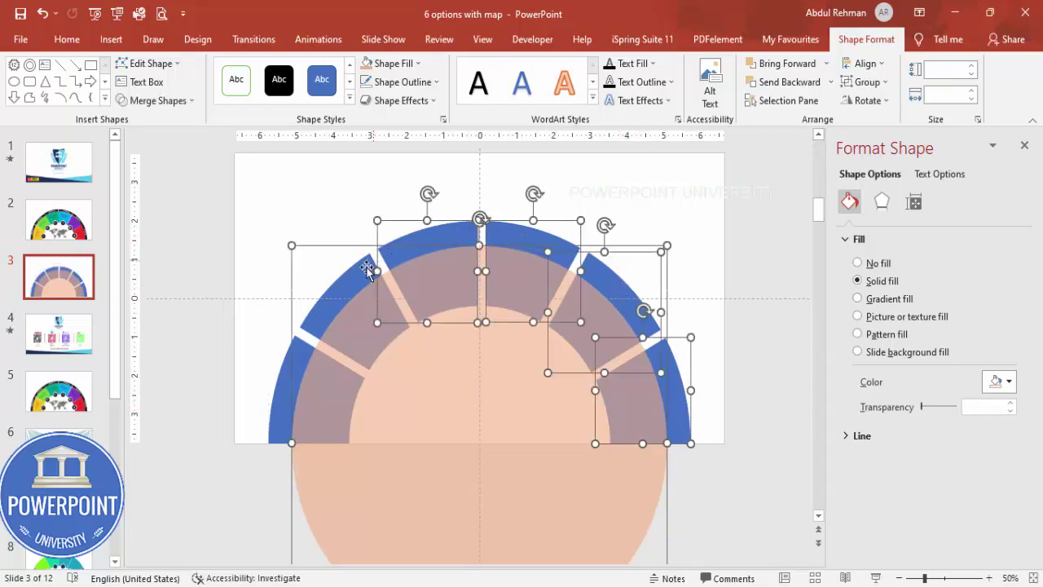
{"action": "left_click", "coordinate": [365, 270], "text": "shift"}
{"action": "left_click", "coordinate": [288, 396], "text": "shift"}
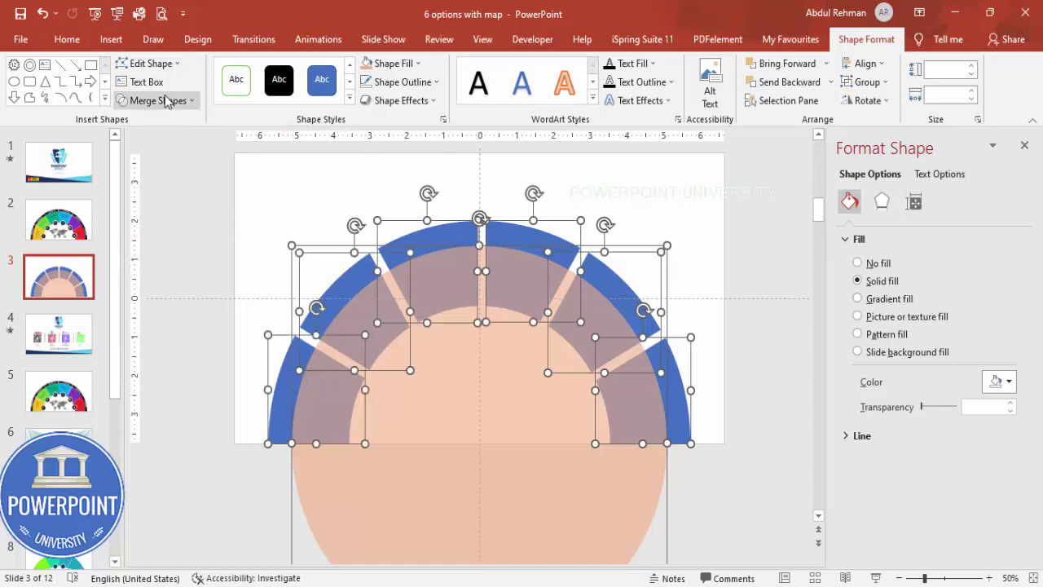
{"action": "left_click", "coordinate": [155, 100]}
{"action": "left_click", "coordinate": [161, 160]}
{"action": "left_click", "coordinate": [165, 277]}
{"action": "left_click", "coordinate": [464, 494]}
{"action": "key", "text": "Delete"}
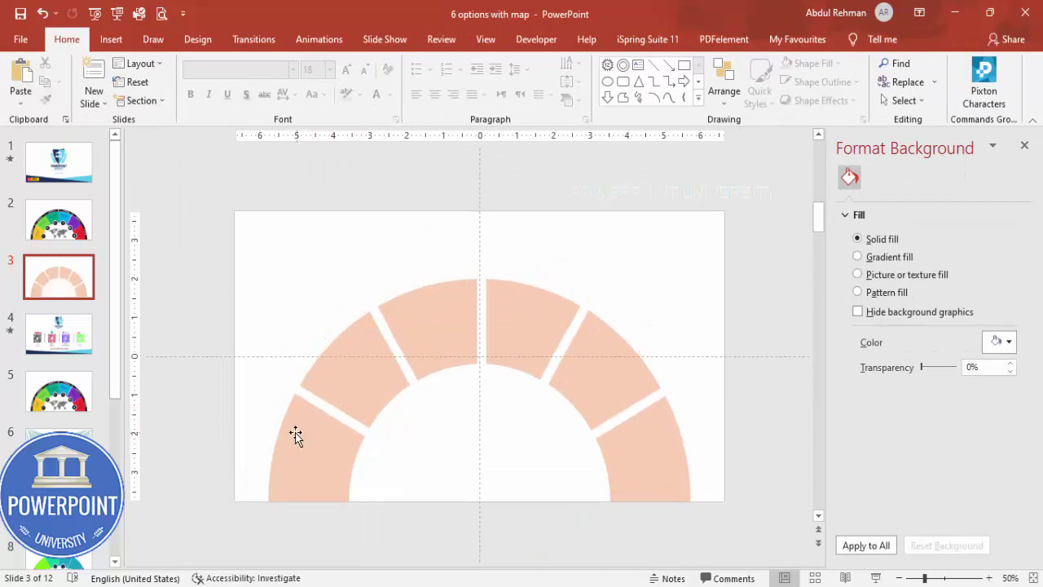
- Make the six outer ring fragments black with 0% transparency
{"action": "left_click", "coordinate": [296, 435]}
{"action": "left_click", "coordinate": [331, 350], "text": "shift"}
{"action": "left_click", "coordinate": [433, 302], "text": "shift"}
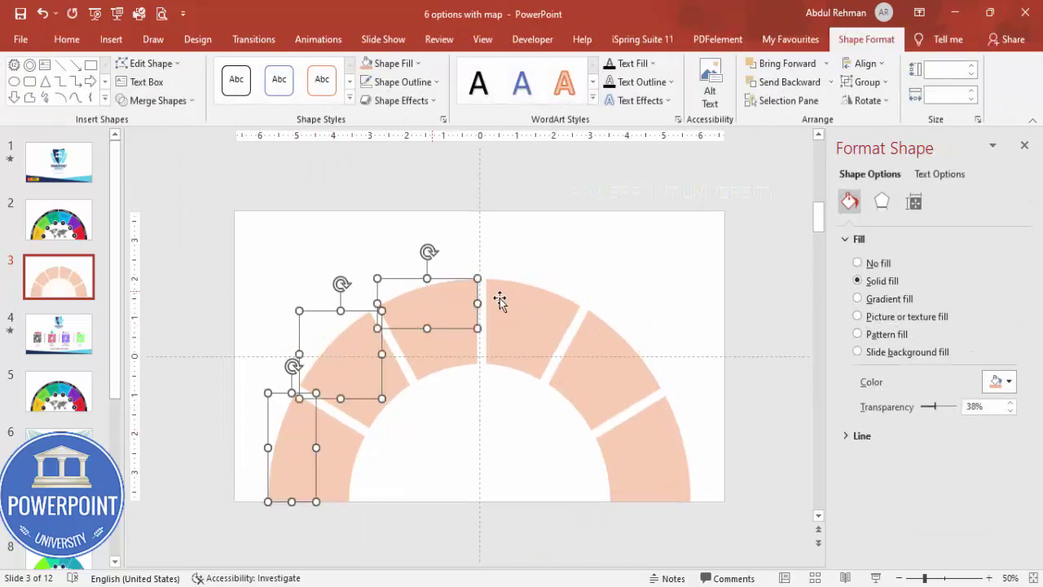
{"action": "left_click", "coordinate": [533, 296], "text": "shift"}
{"action": "left_click", "coordinate": [627, 353], "text": "shift"}
{"action": "left_click", "coordinate": [679, 454], "text": "shift"}
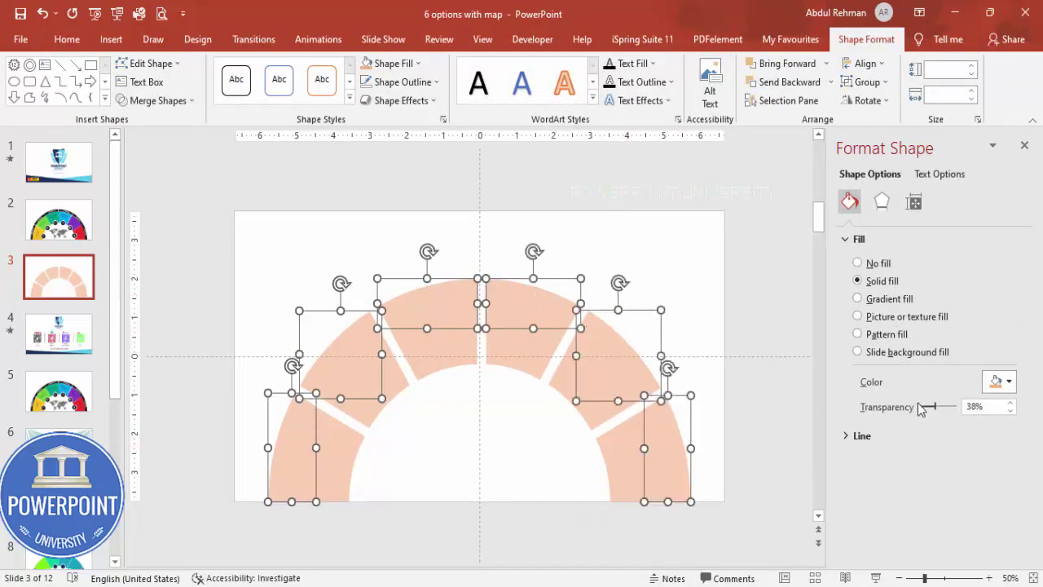
{"action": "left_click_drag", "start_coordinate": [933, 410], "coordinate": [879, 412]}
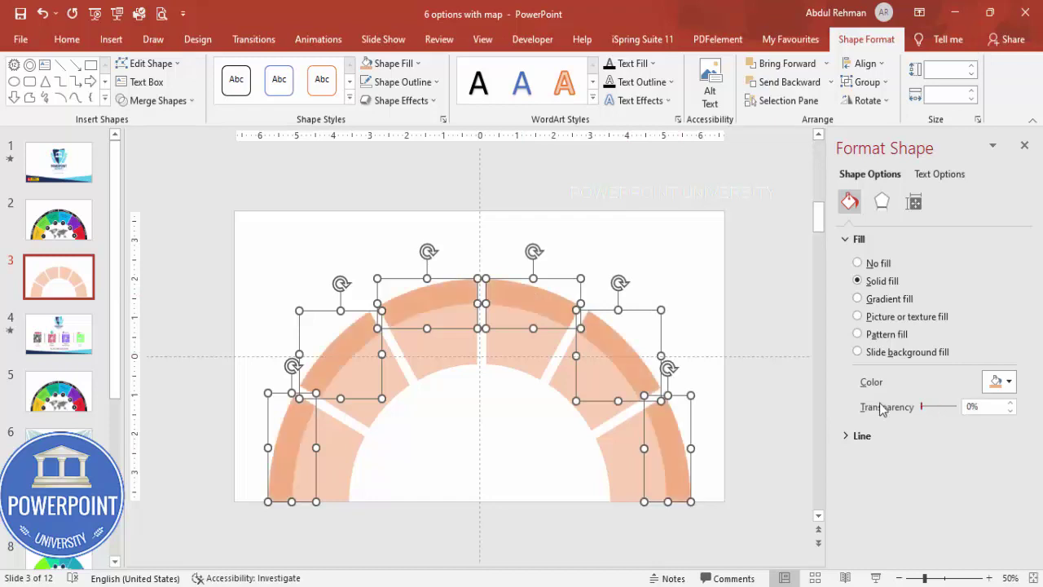
{"action": "left_click", "coordinate": [1009, 382]}
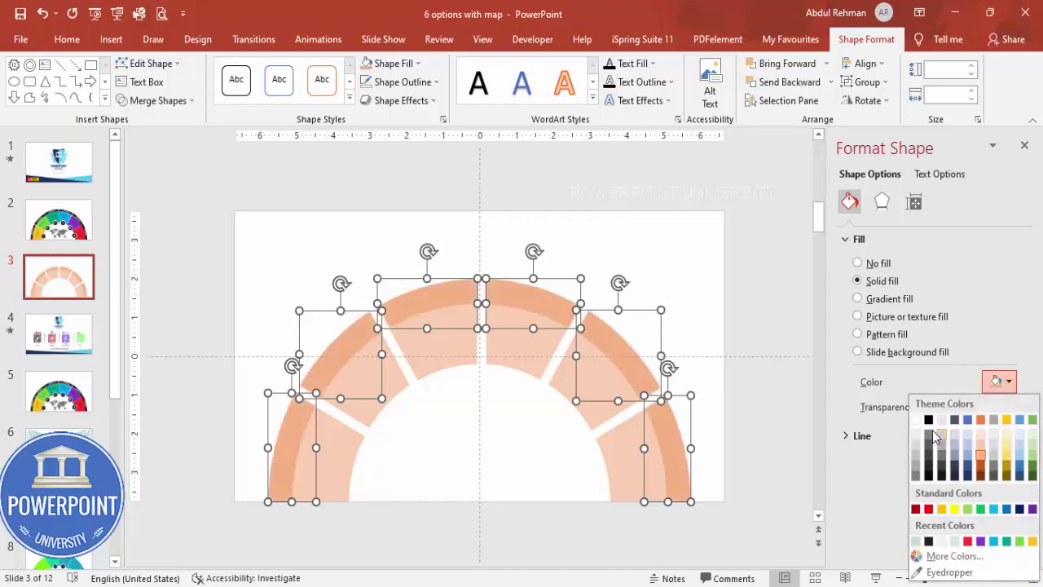
{"action": "left_click", "coordinate": [928, 541]}
- Set the six inner peach segments to 0% transparency so they are solid
{"action": "left_click", "coordinate": [631, 228]}
{"action": "left_click", "coordinate": [310, 467]}
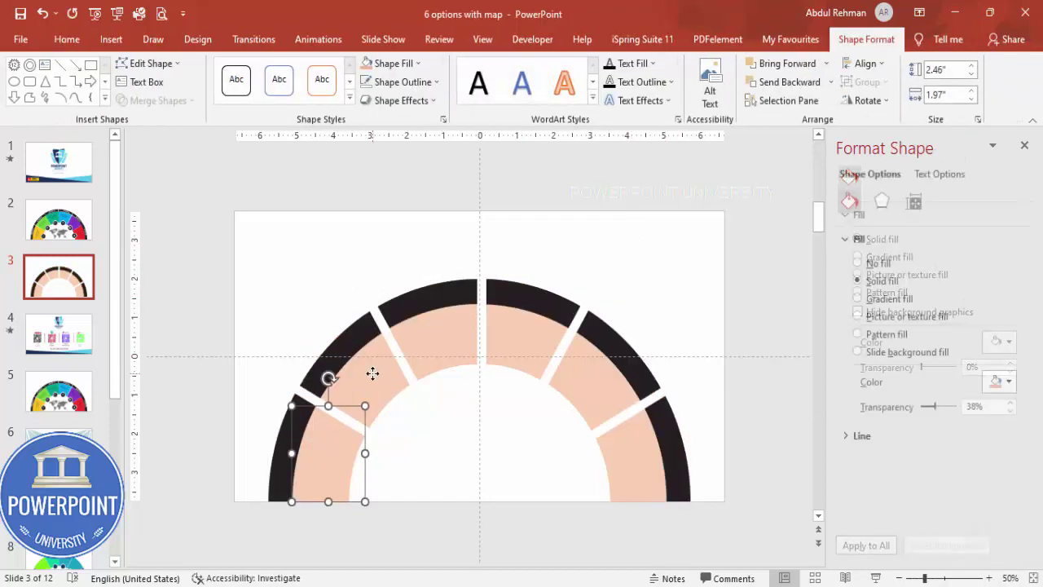
{"action": "left_click", "coordinate": [373, 373], "text": "shift"}
{"action": "left_click", "coordinate": [443, 349], "text": "shift"}
{"action": "left_click", "coordinate": [531, 342], "text": "shift"}
{"action": "left_click", "coordinate": [601, 384], "text": "shift"}
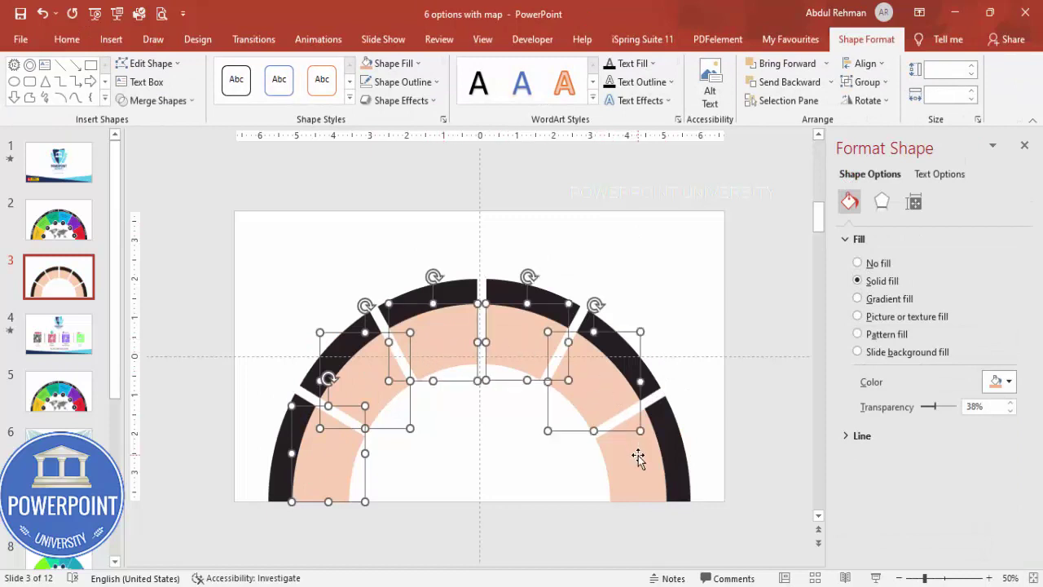
{"action": "left_click", "coordinate": [634, 449], "text": "shift"}
{"action": "left_click_drag", "start_coordinate": [931, 414], "coordinate": [917, 407]}
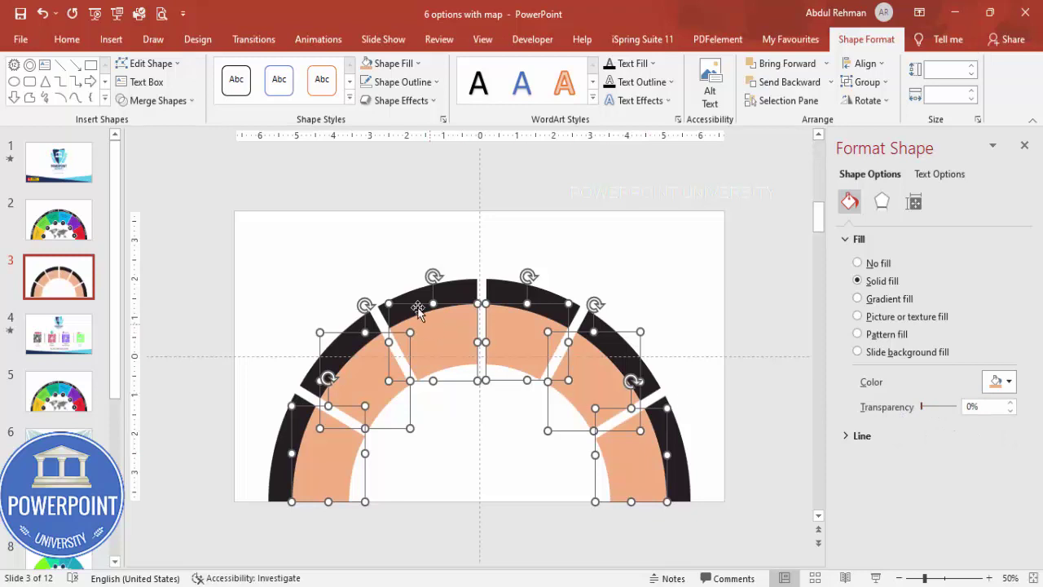
- Select the bottom-left inner segment to recolour it
{"action": "left_click", "coordinate": [278, 295]}
{"action": "left_click", "coordinate": [323, 475]}
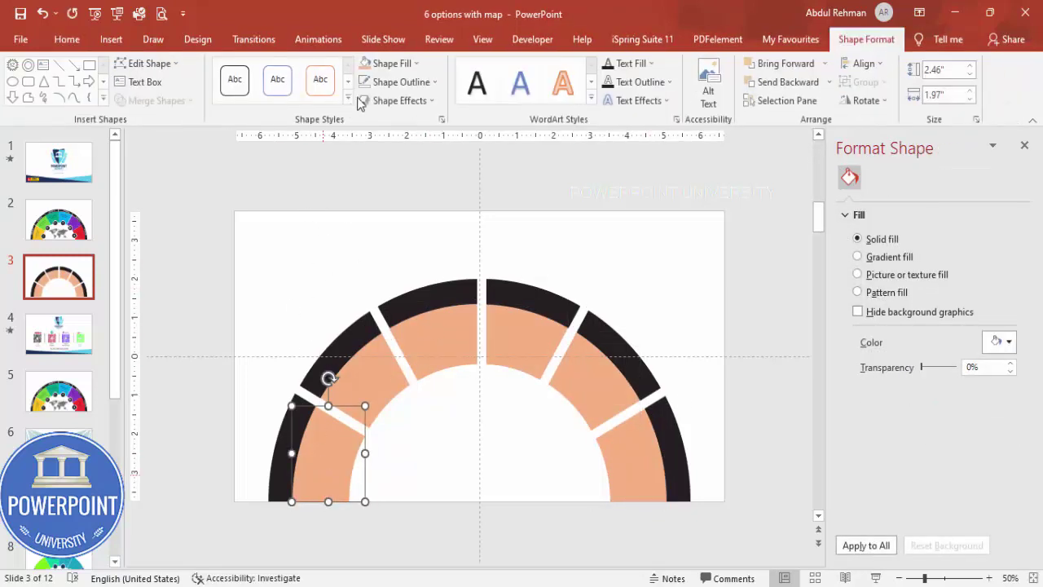
{"action": "left_click", "coordinate": [391, 63]}
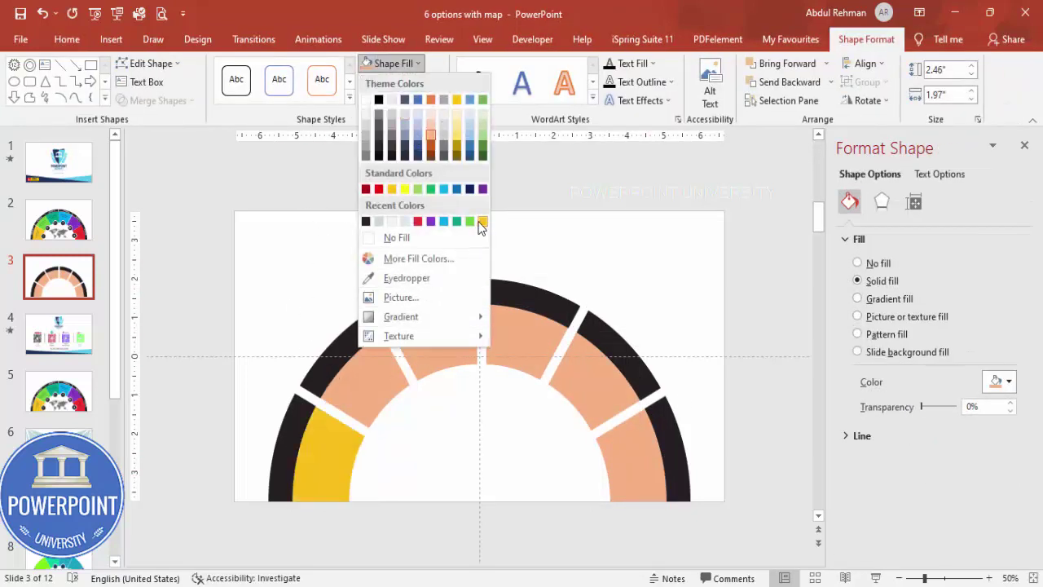
- Fill the first three inner segments teal, yellow and purple from left to right
{"action": "left_click", "coordinate": [456, 221]}
{"action": "left_click", "coordinate": [387, 371]}
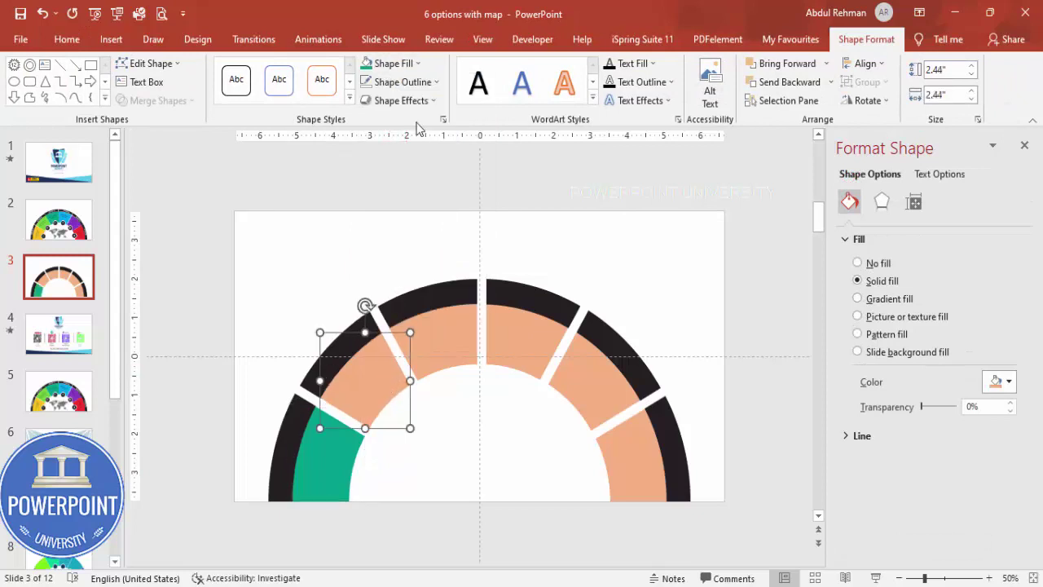
{"action": "left_click", "coordinate": [414, 63]}
{"action": "left_click", "coordinate": [471, 219]}
{"action": "left_click", "coordinate": [446, 342]}
{"action": "left_click", "coordinate": [414, 63]}
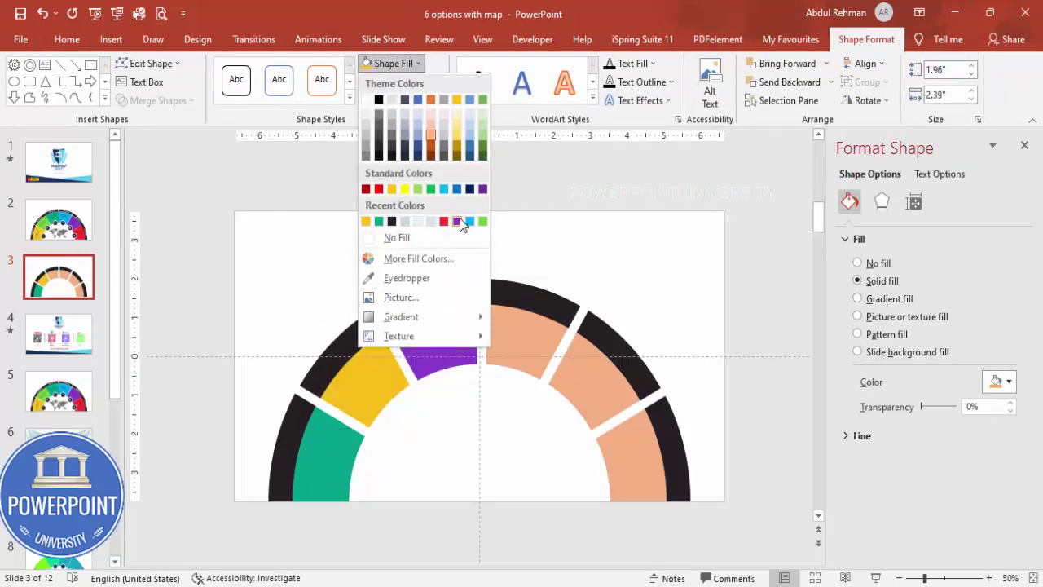
{"action": "left_click", "coordinate": [469, 222]}
- Fill the remaining three inner segments red, green and light blue
{"action": "left_click", "coordinate": [494, 331]}
{"action": "left_click", "coordinate": [414, 64]}
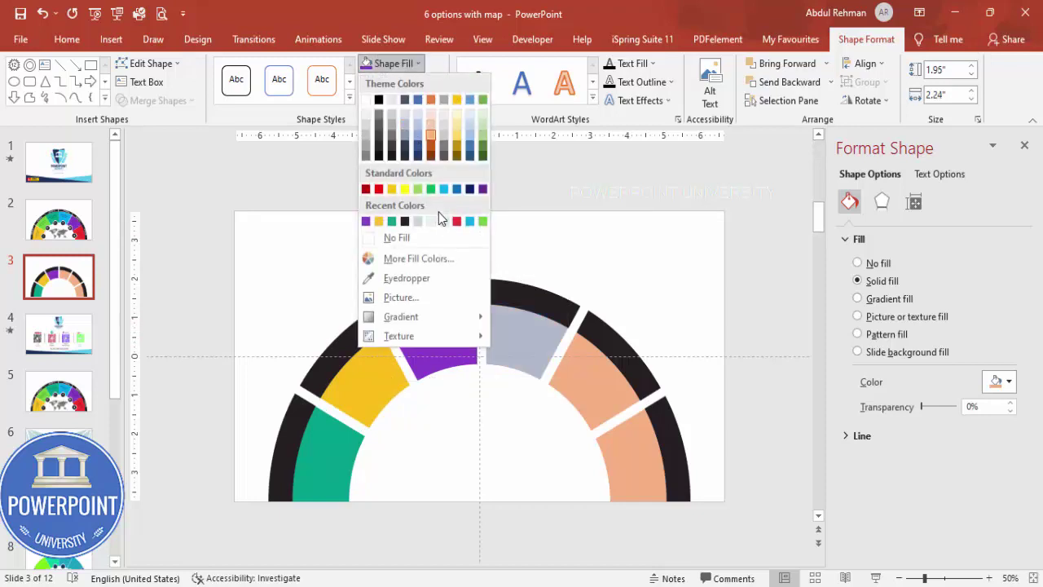
{"action": "left_click", "coordinate": [456, 221]}
{"action": "left_click", "coordinate": [568, 401]}
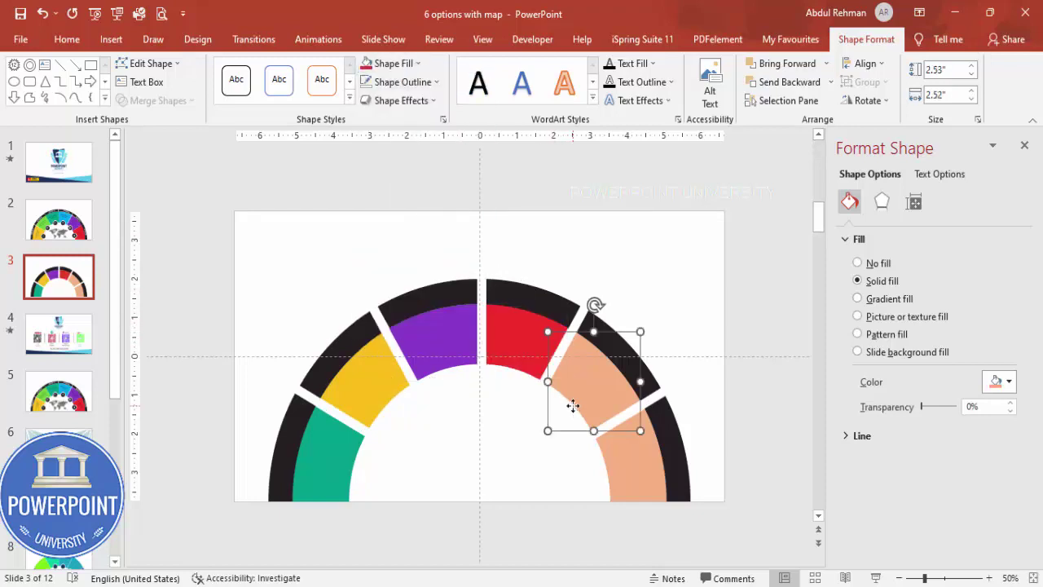
{"action": "left_click", "coordinate": [406, 64]}
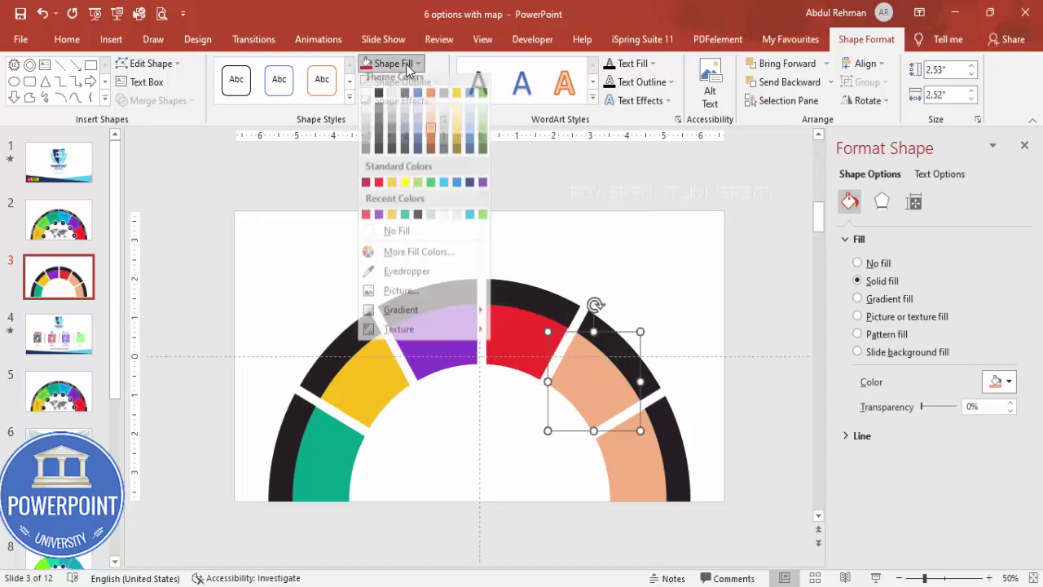
{"action": "left_click", "coordinate": [483, 221]}
{"action": "left_click", "coordinate": [633, 466]}
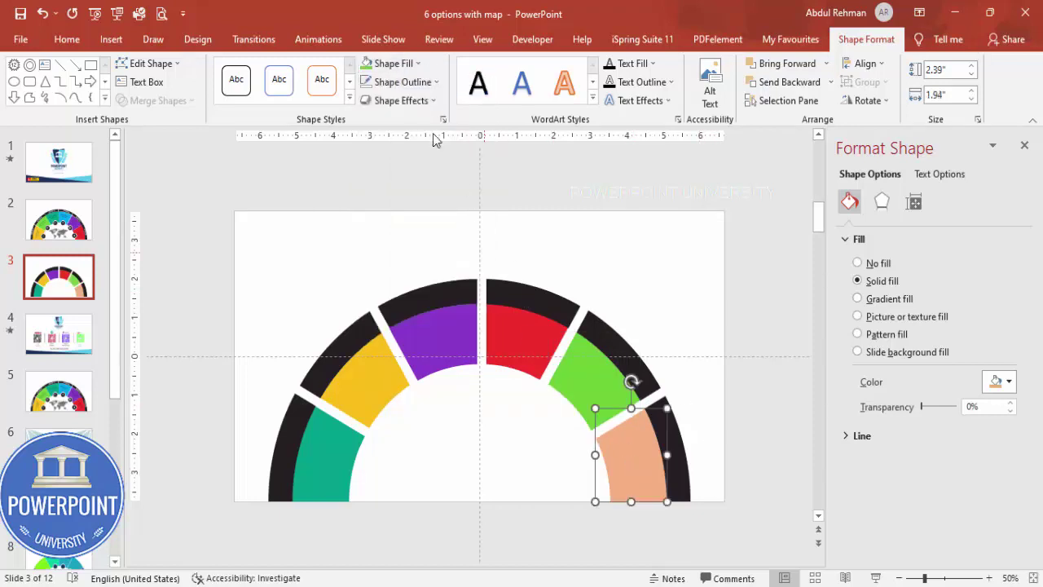
{"action": "left_click", "coordinate": [398, 65]}
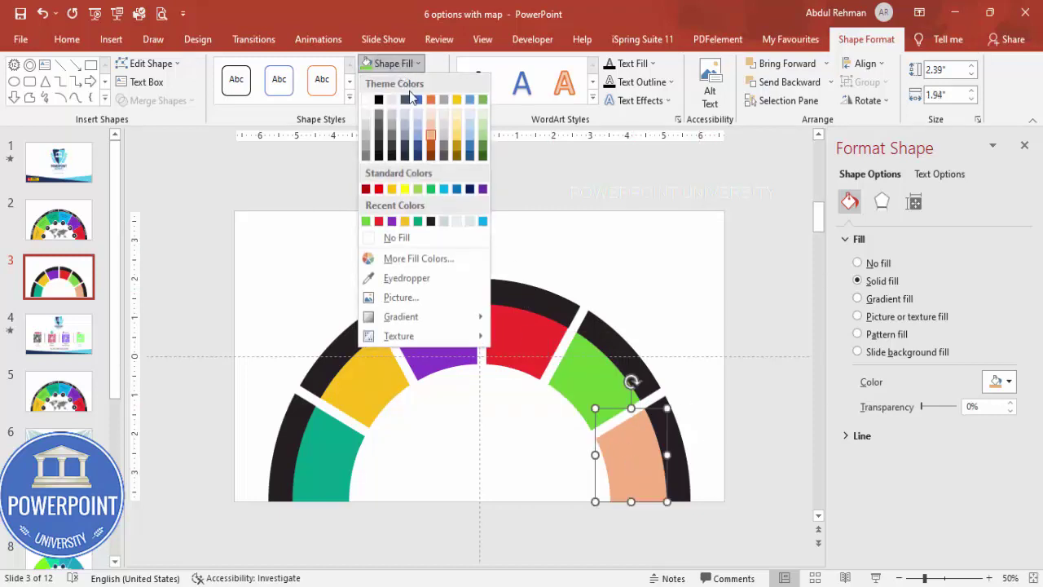
{"action": "left_click", "coordinate": [444, 189]}
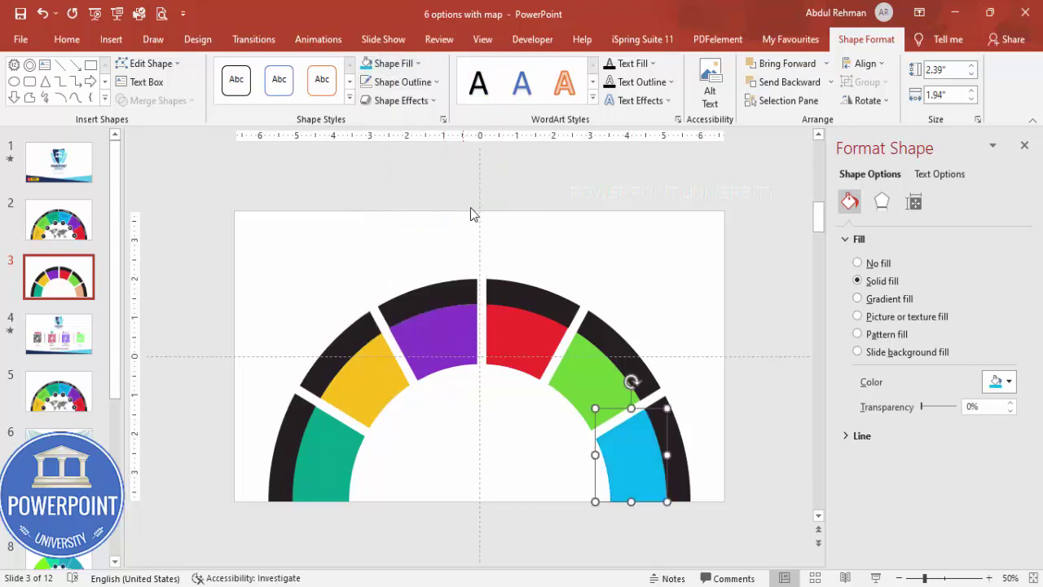
{"action": "left_click", "coordinate": [589, 242]}
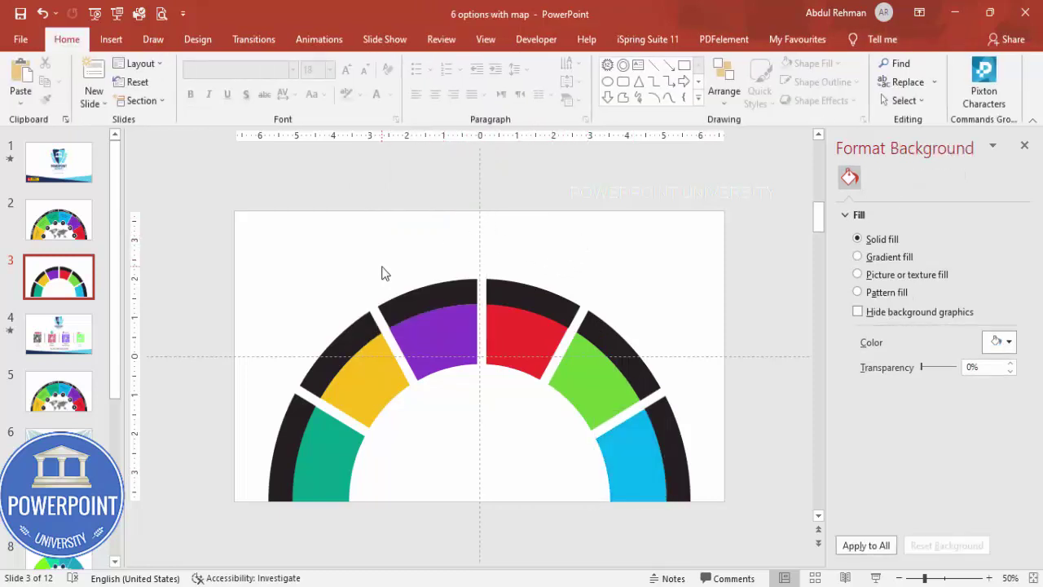
- Copy the grey world map from slide 2 into the arch's centre on slide 3
{"action": "left_click", "coordinate": [59, 220]}
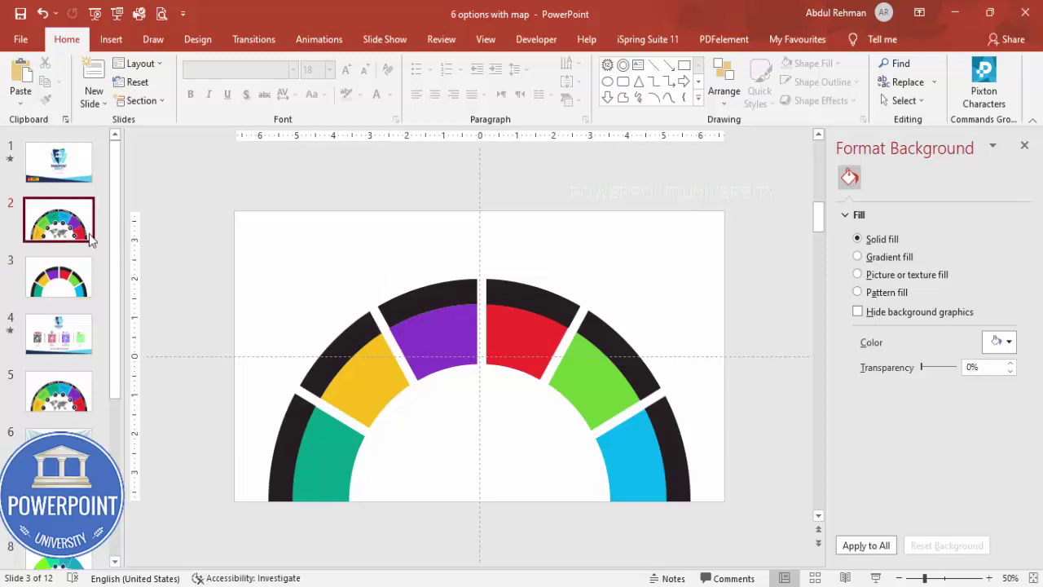
{"action": "left_click", "coordinate": [513, 454]}
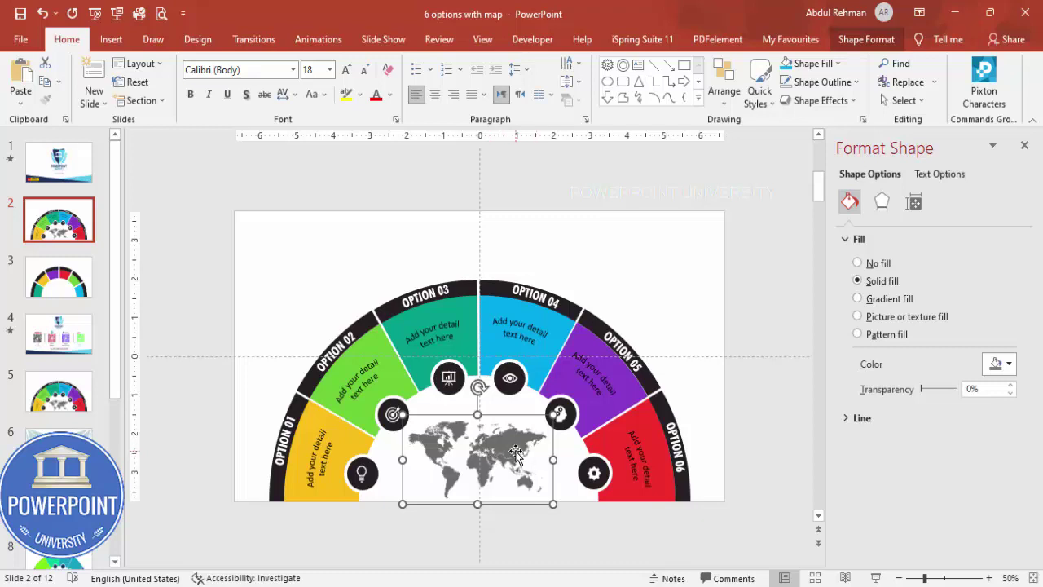
{"action": "left_click", "coordinate": [87, 290]}
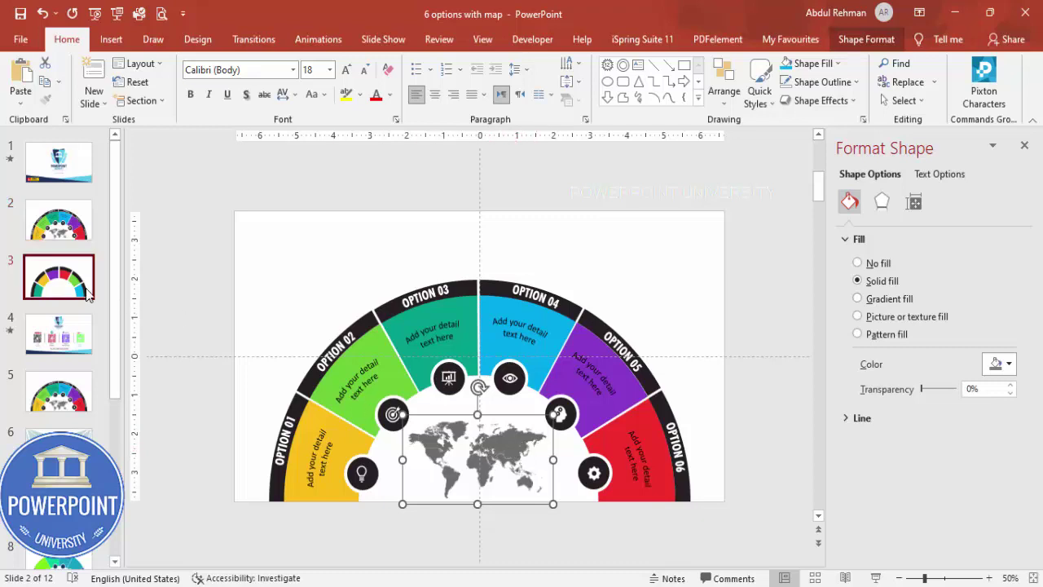
{"action": "key", "text": "ctrl+v"}
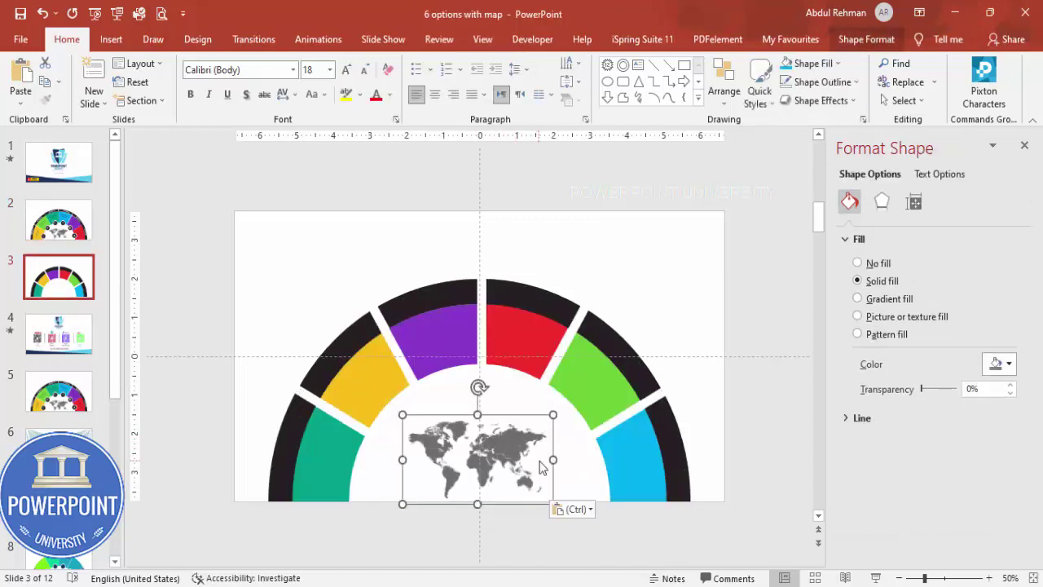